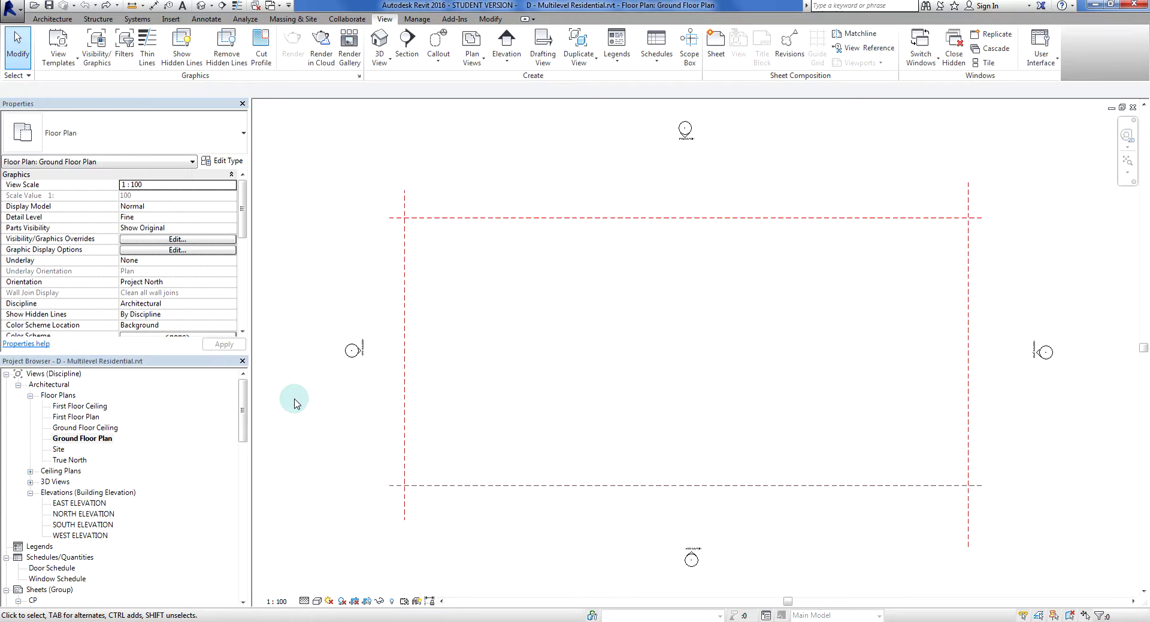
# Step: Look over the model in the default 3D view and the Ground Floor Plan, orbiting to inspect the terrain
pyautogui.click(242, 388)
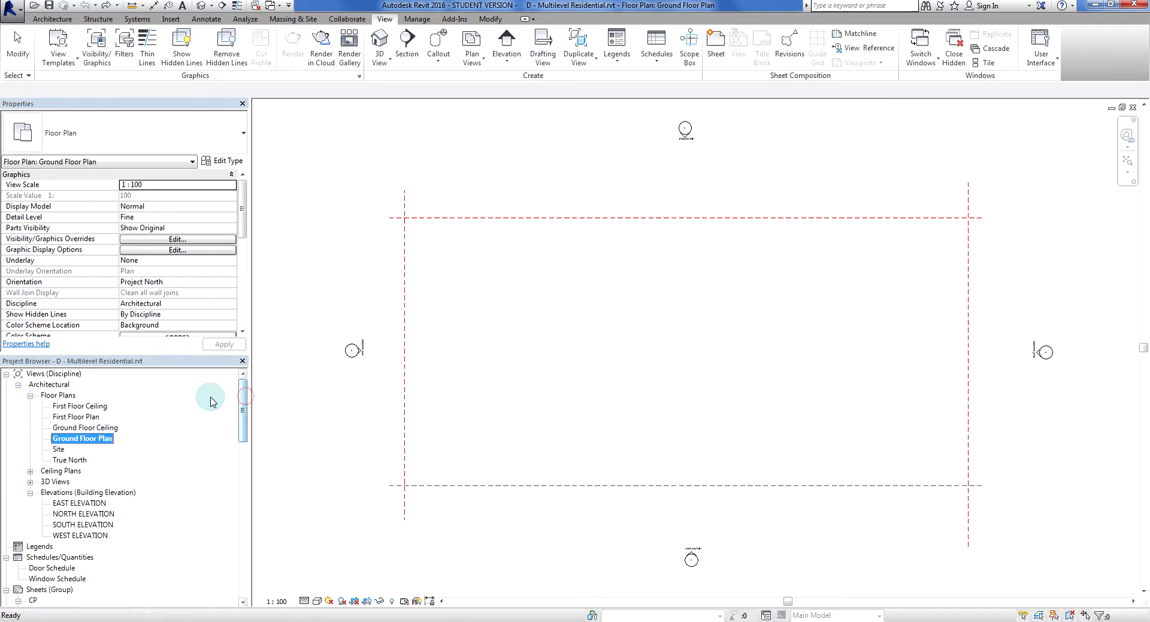
pyautogui.click(201, 5)
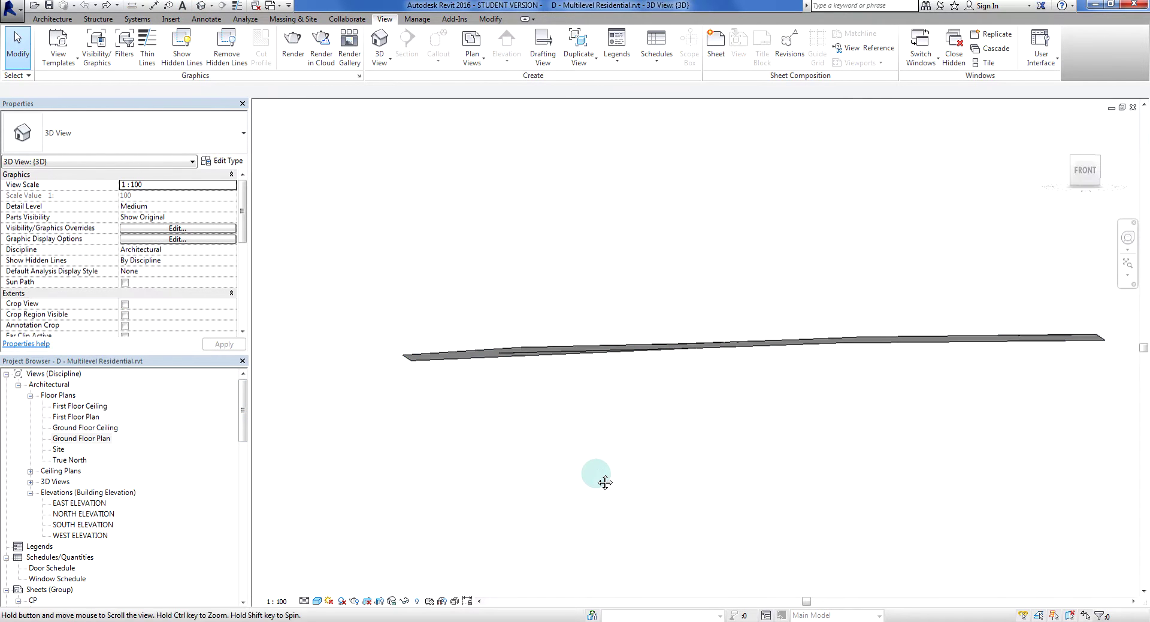
pyautogui.moveTo(601, 477)
pyautogui.keyDown('shift'); pyautogui.mouseDown(button='middle')
pyautogui.moveTo(583, 480)
pyautogui.moveTo(594, 477)
pyautogui.mouseUp(button='middle'); pyautogui.keyUp('shift')
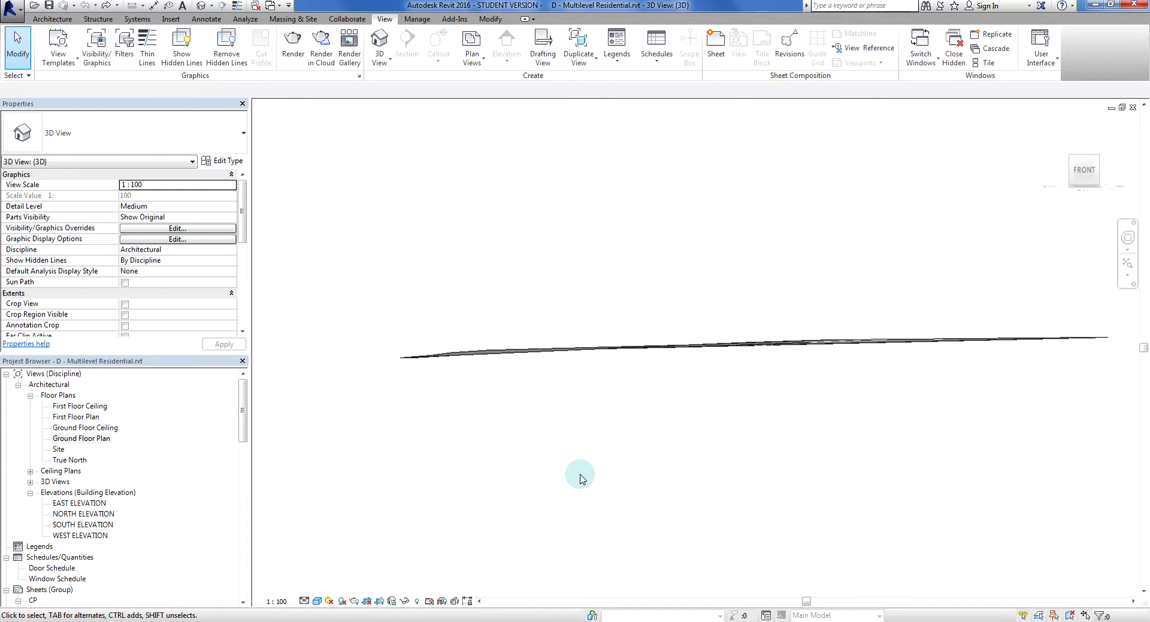
pyautogui.doubleClick(84, 439)
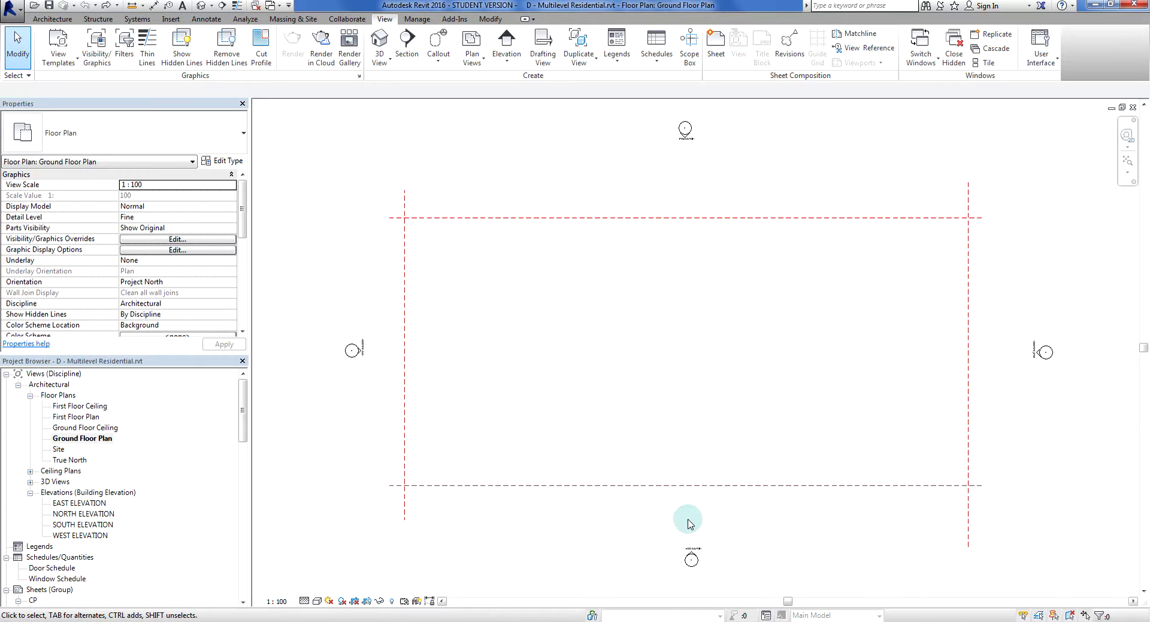
pyautogui.scroll(5, 690, 554)
pyautogui.scroll(-5, 688, 550)
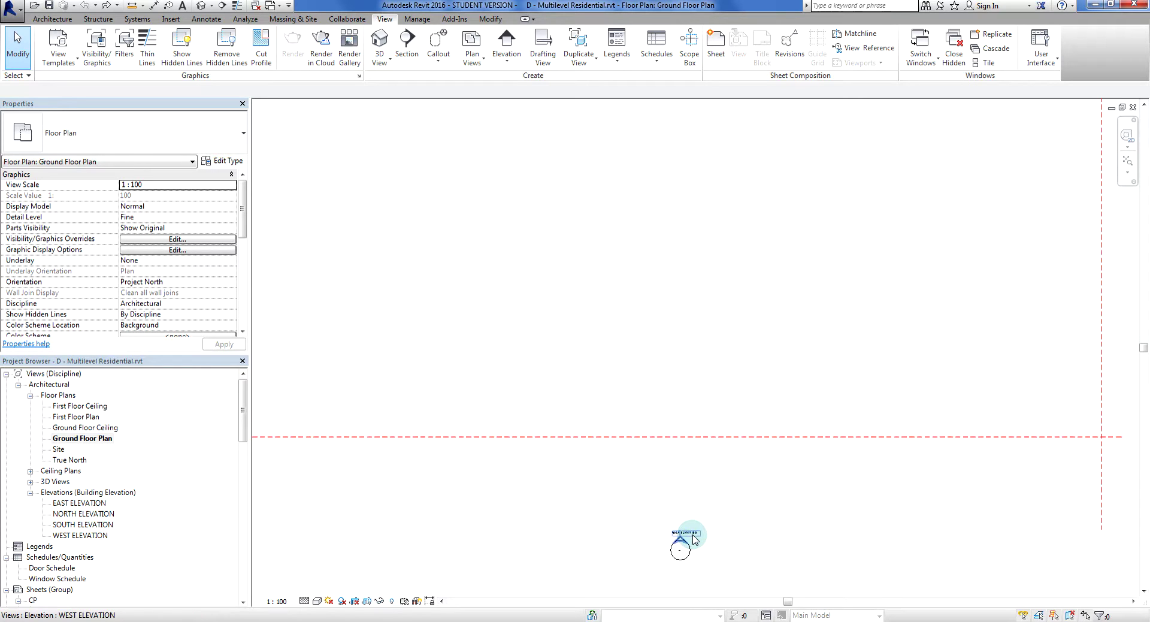
# Step: Open WEST ELEVATION and frame the level lines against the sloping terrain line
pyautogui.doubleClick(79, 535)
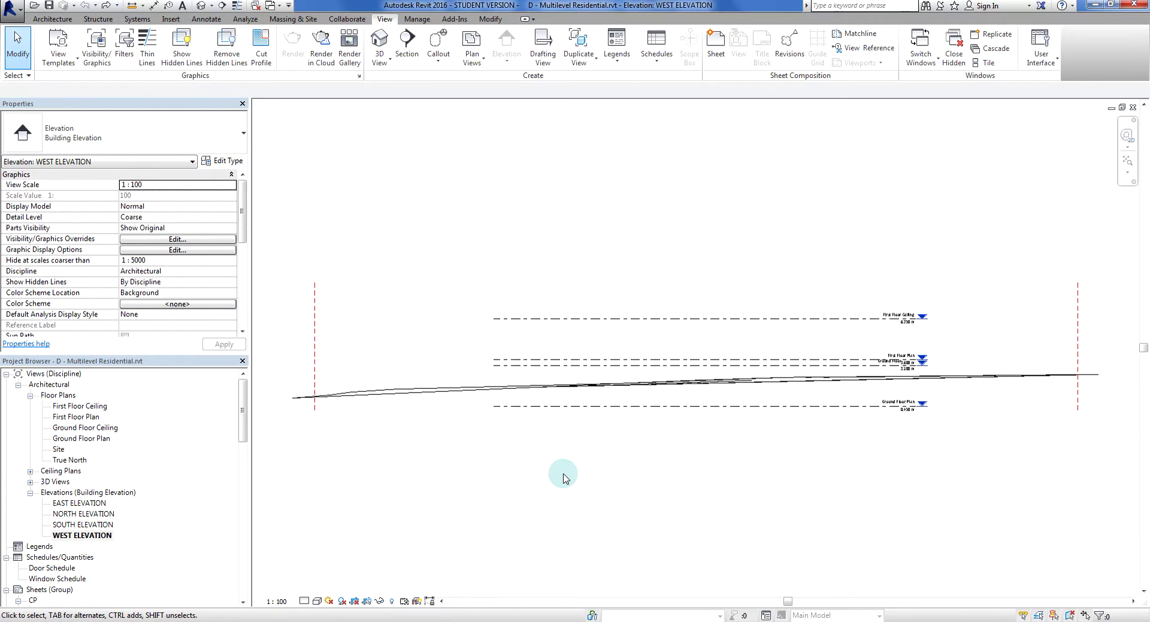
pyautogui.scroll(3, 603, 470)
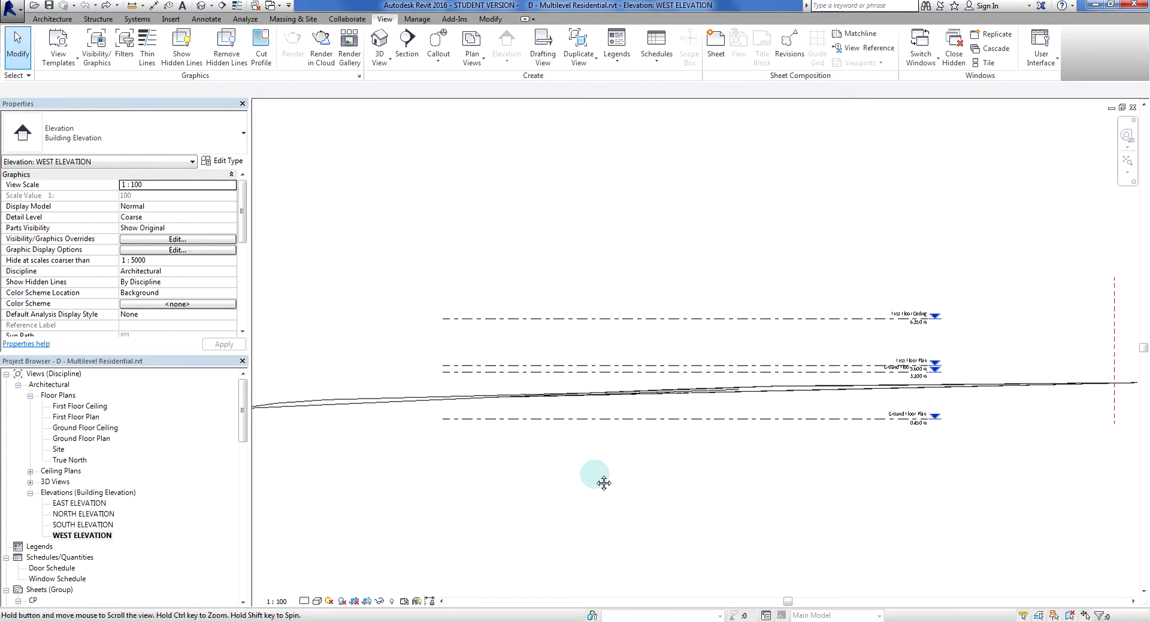
pyautogui.scroll(-1, 603, 470)
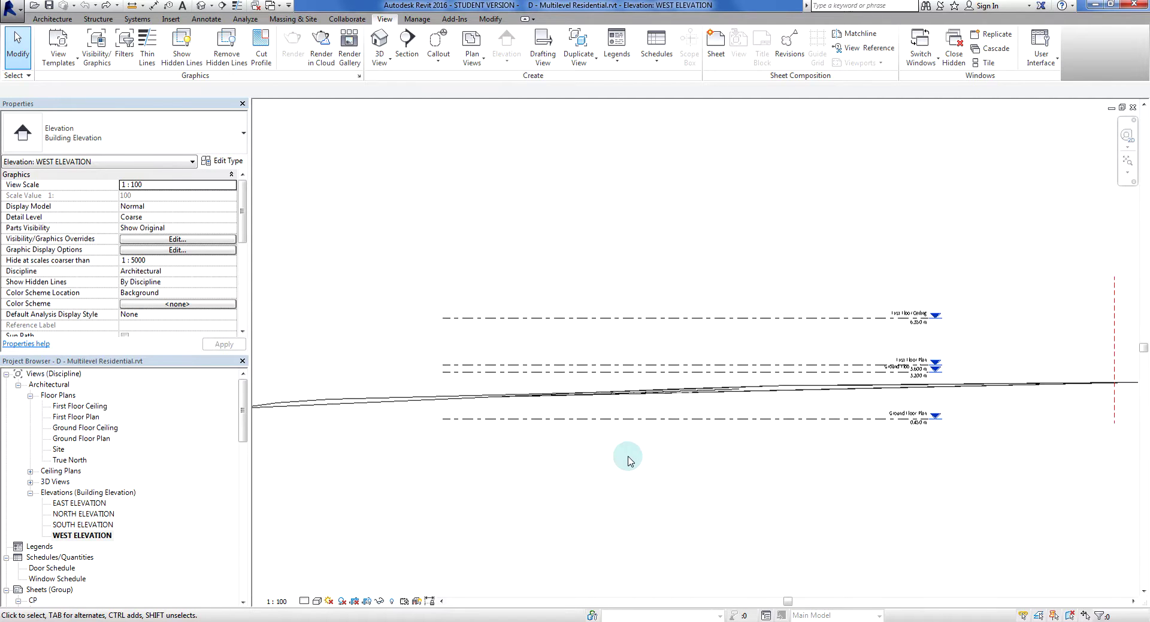
pyautogui.moveTo(615, 449); pyautogui.dragTo(567, 466, button='middle')
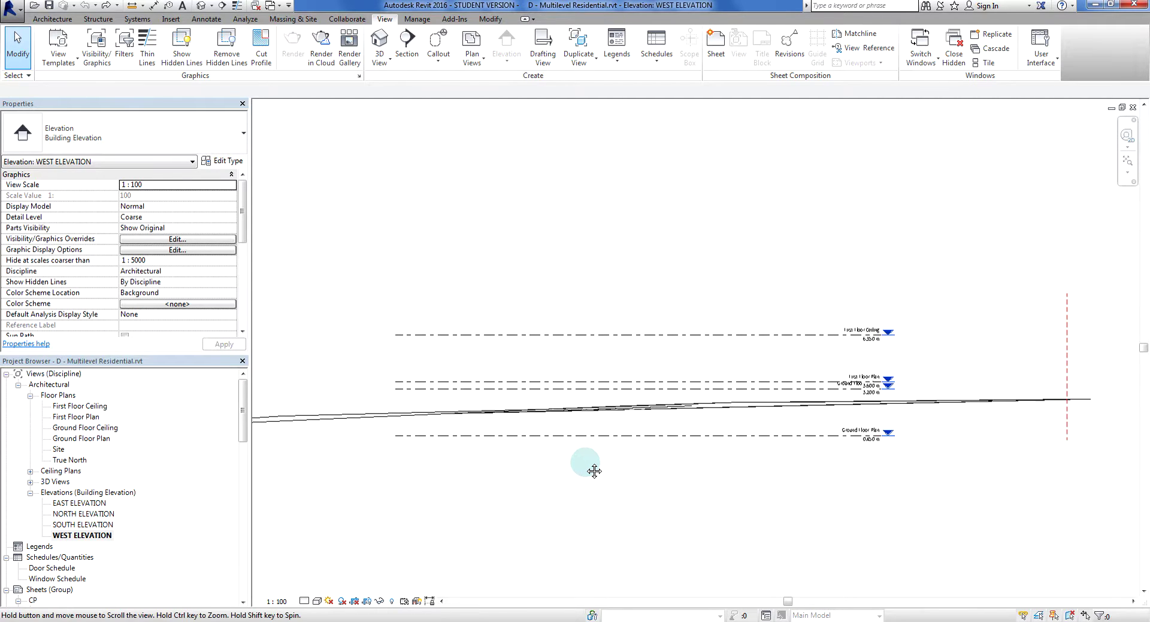
pyautogui.scroll(2, 809, 457)
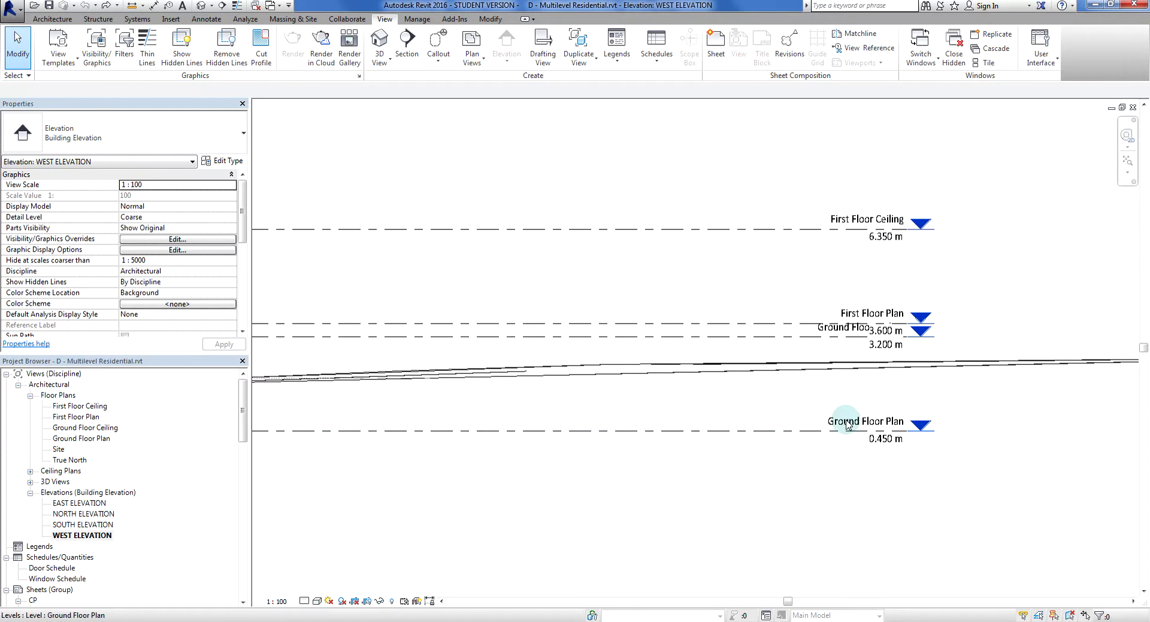
pyautogui.scroll(-1, 804, 473)
pyautogui.moveTo(805, 473); pyautogui.dragTo(796, 483, button='middle')
pyautogui.scroll(-2, 796, 482)
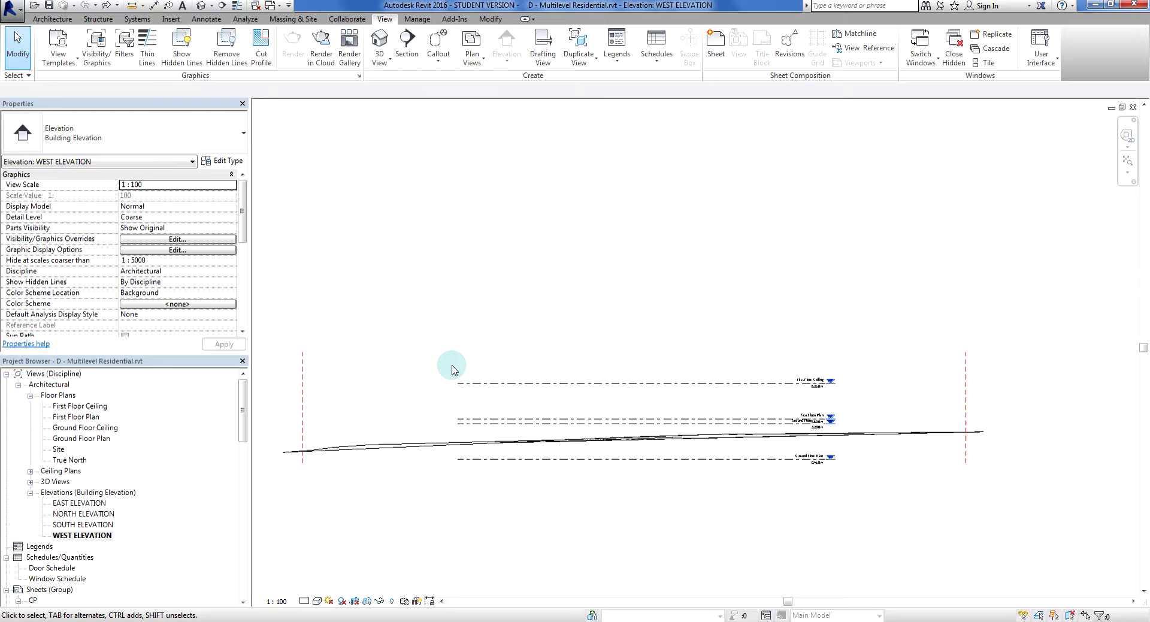
pyautogui.scroll(1, 452, 370)
pyautogui.moveTo(433, 349); pyautogui.dragTo(670, 394)
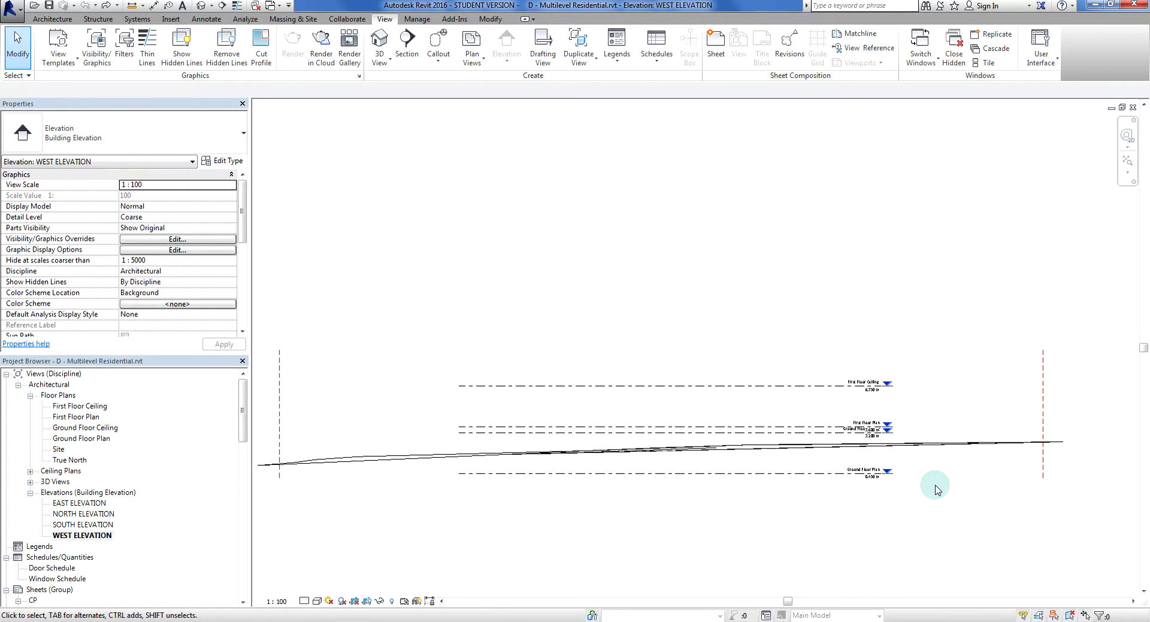
# Step: Select the Ground Floor Plan, Ground Floor Ceiling and both first floor level lines
pyautogui.click(803, 479)
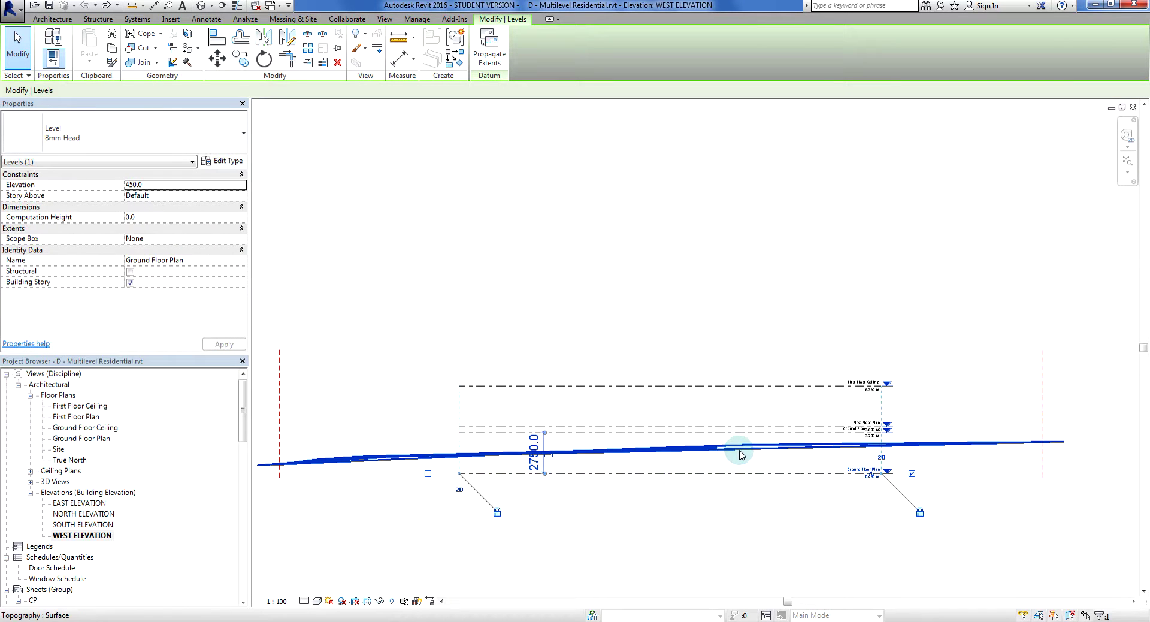
pyautogui.keyDown('ctrl'); pyautogui.click(745, 432); pyautogui.keyUp('ctrl')
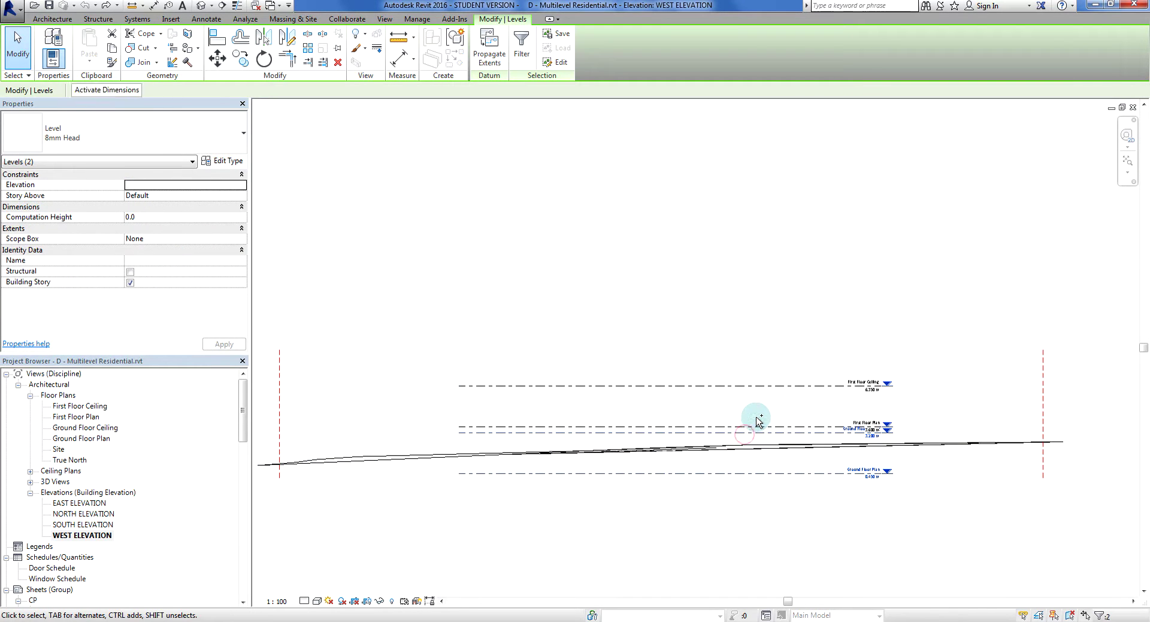
pyautogui.keyDown('ctrl'); pyautogui.click(756, 424); pyautogui.keyUp('ctrl')
pyautogui.keyDown('ctrl'); pyautogui.click(758, 386); pyautogui.keyUp('ctrl')
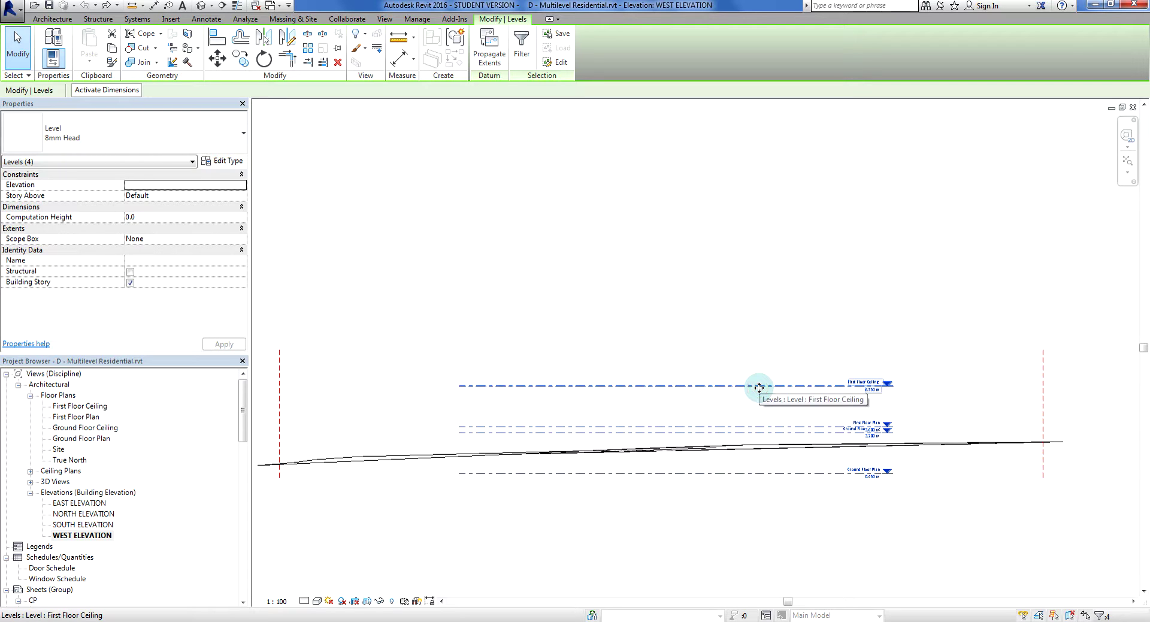
# Step: Move the selected levels up 2300 mm with MV, using the Ground Floor Plan line as base point
pyautogui.press('m')
pyautogui.press('v')
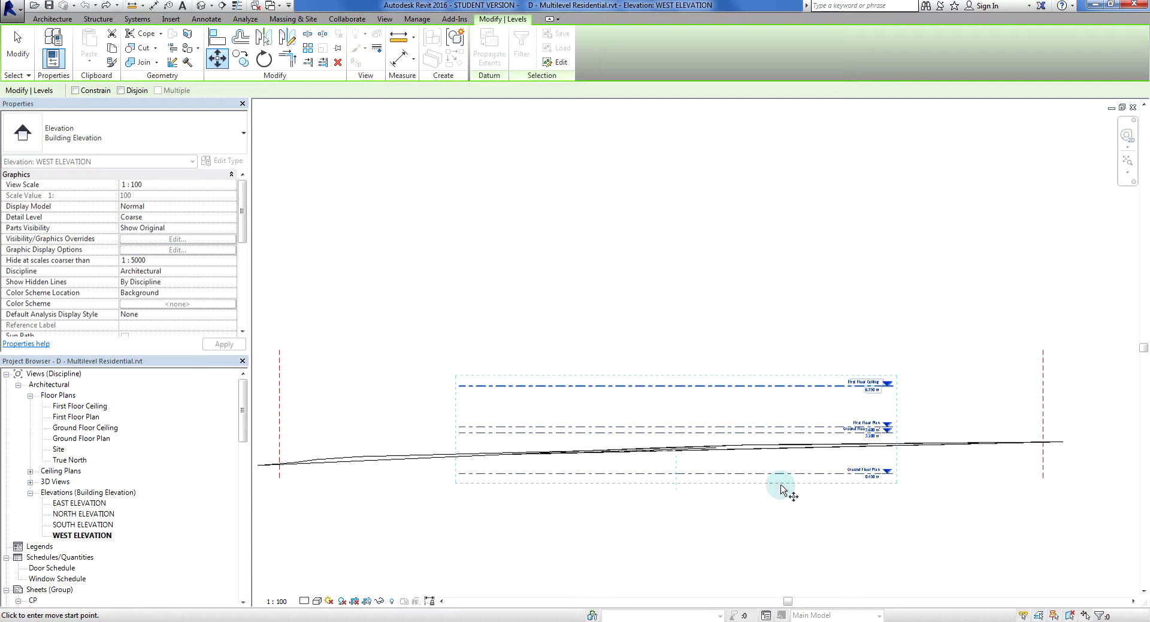
pyautogui.scroll(2, 869, 481)
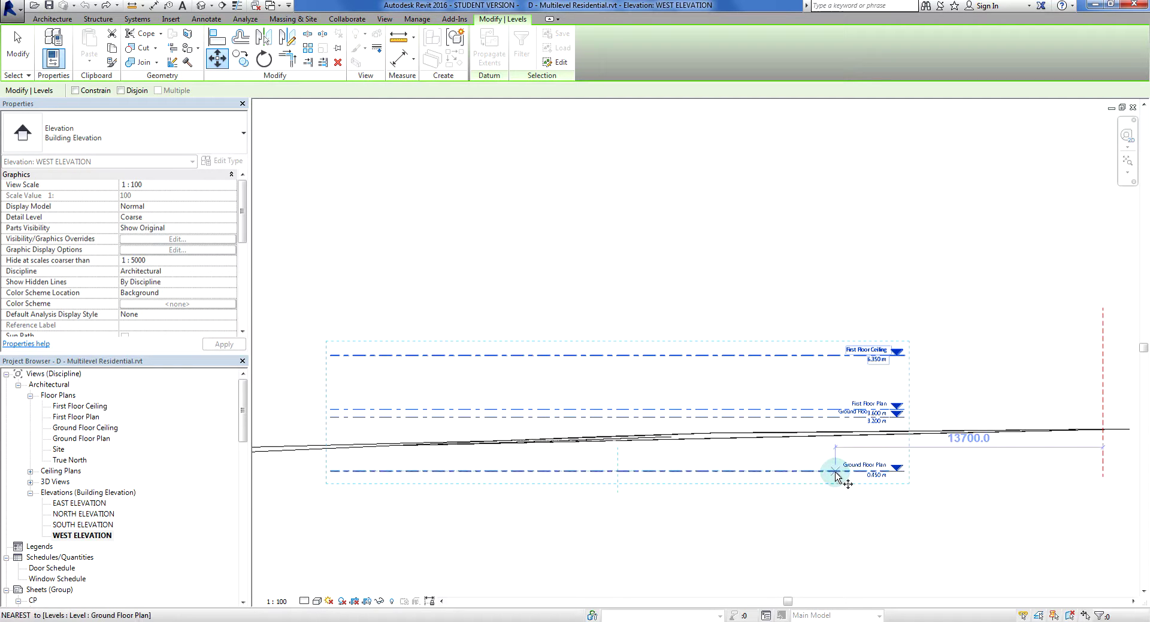
pyautogui.click(835, 472)
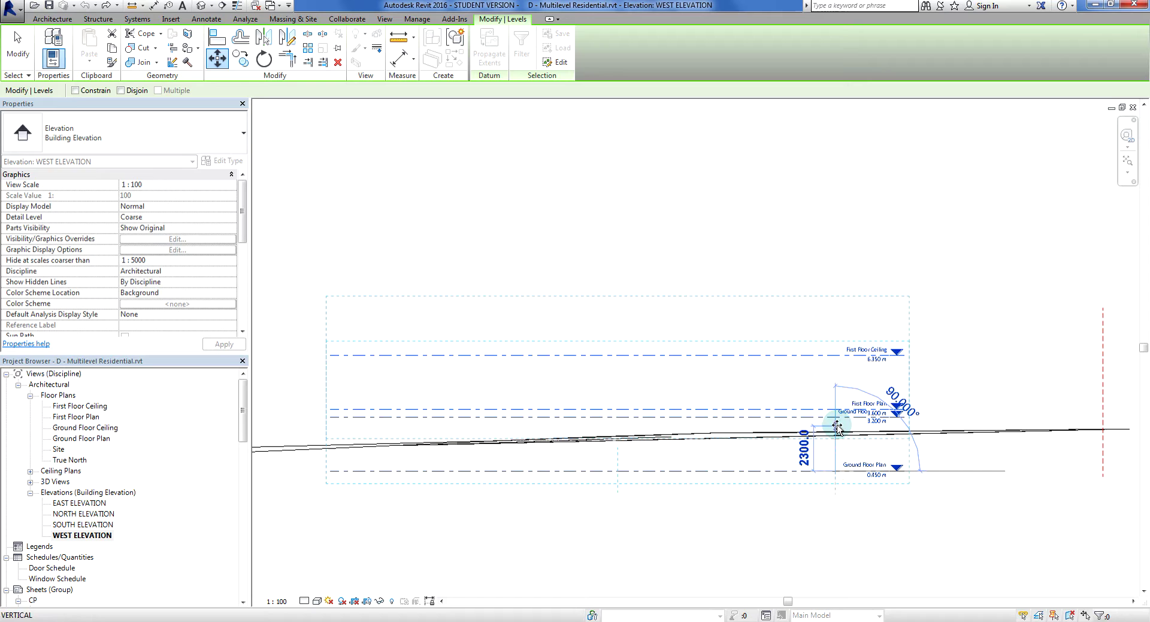
pyautogui.click(837, 426)
pyautogui.click(884, 478)
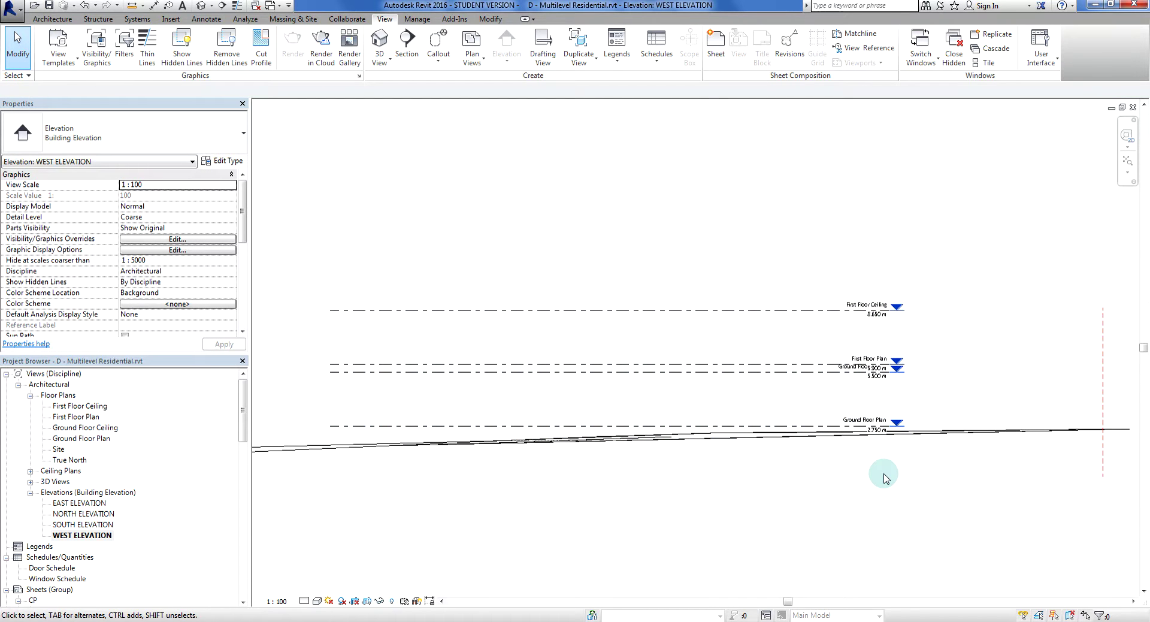
pyautogui.scroll(3, 875, 455)
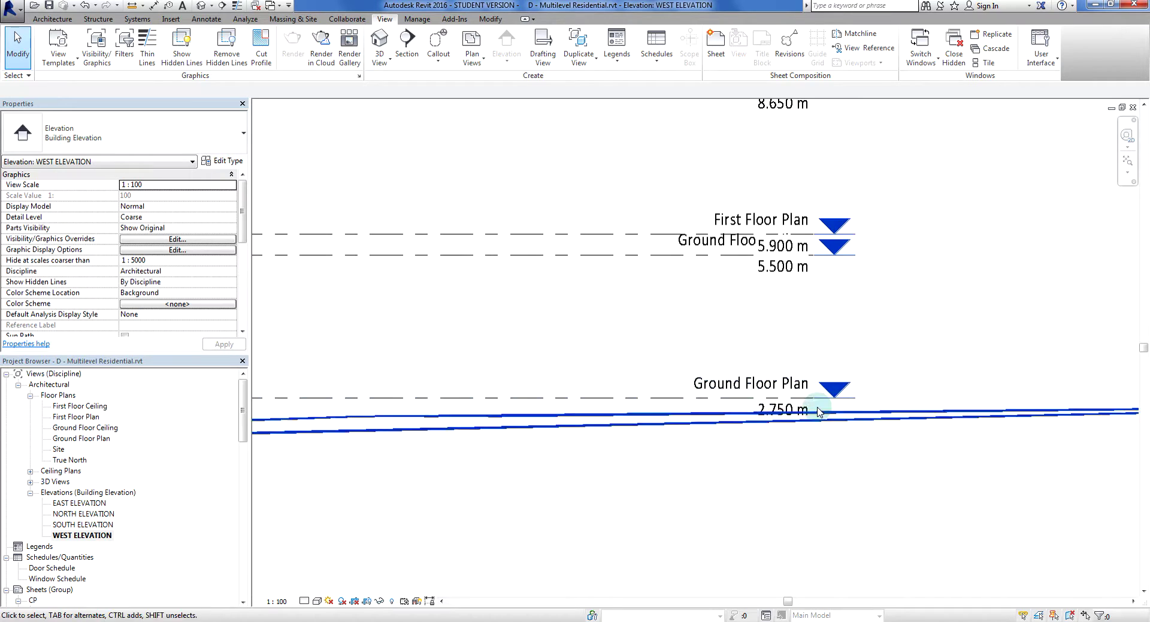
pyautogui.scroll(-1, 816, 393)
pyautogui.scroll(2, 775, 420)
pyautogui.scroll(1, 1078, 401)
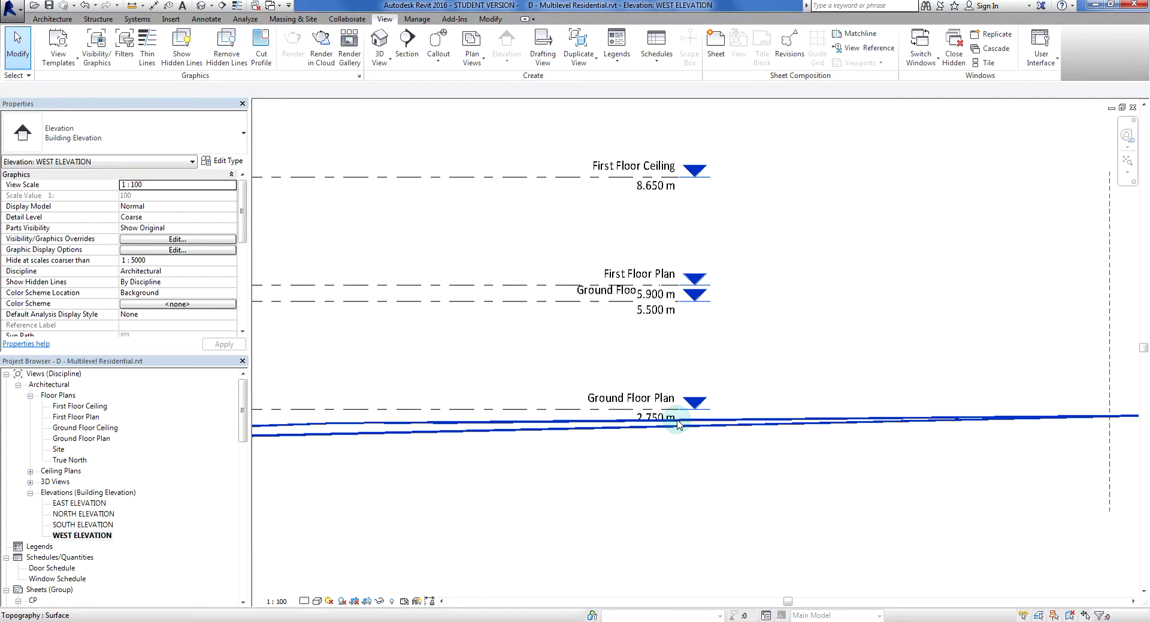
pyautogui.scroll(-4, 677, 423)
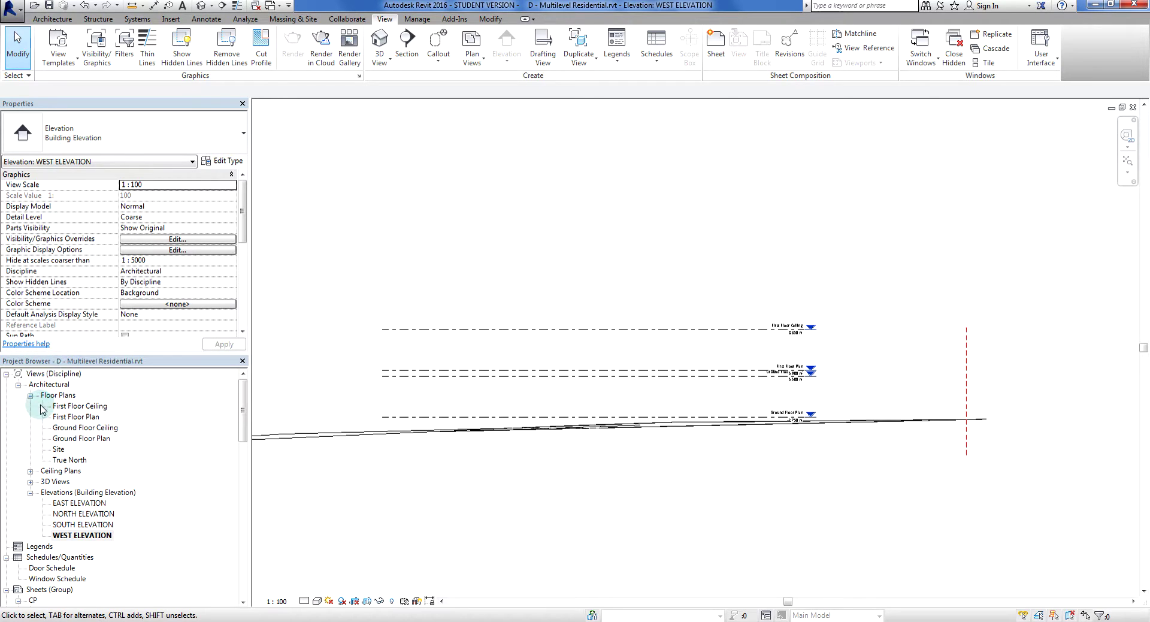
# Step: Compare the Ground Floor Plan with the Site plan's topography, then return to Ground Floor Plan
pyautogui.doubleClick(83, 438)
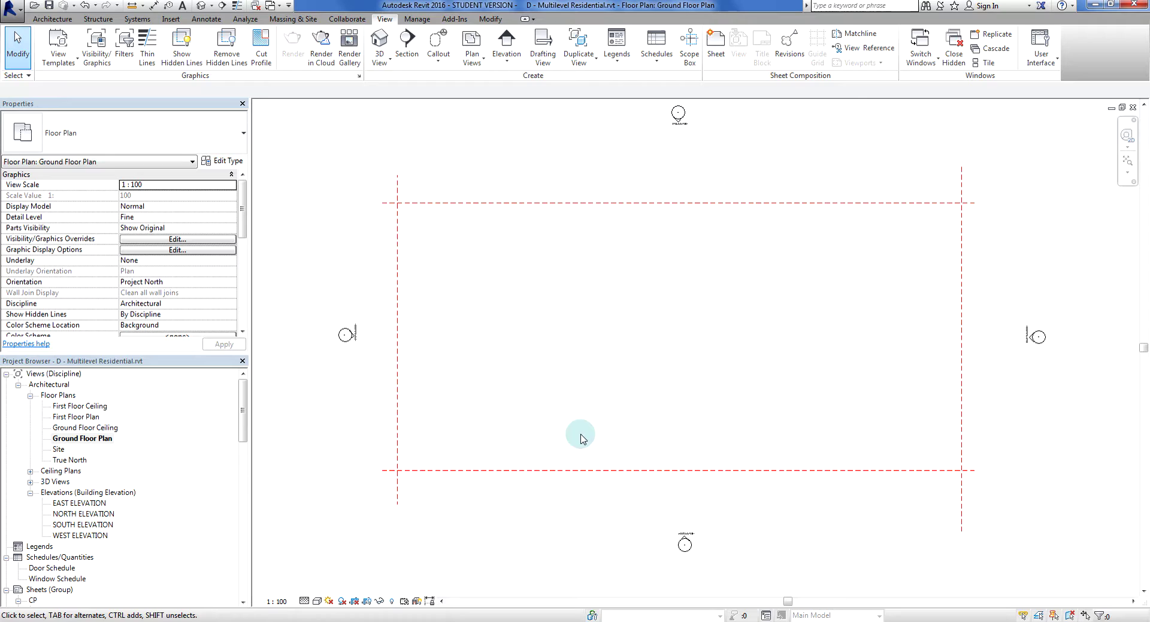
pyautogui.moveTo(581, 438); pyautogui.dragTo(626, 456, button='middle')
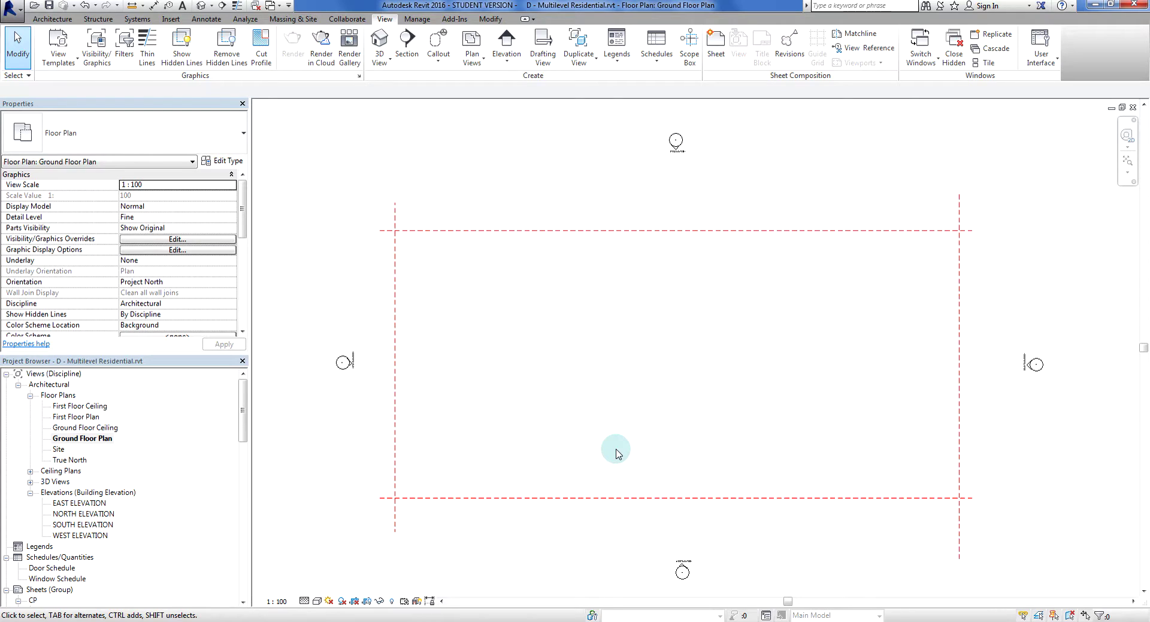
pyautogui.doubleClick(58, 449)
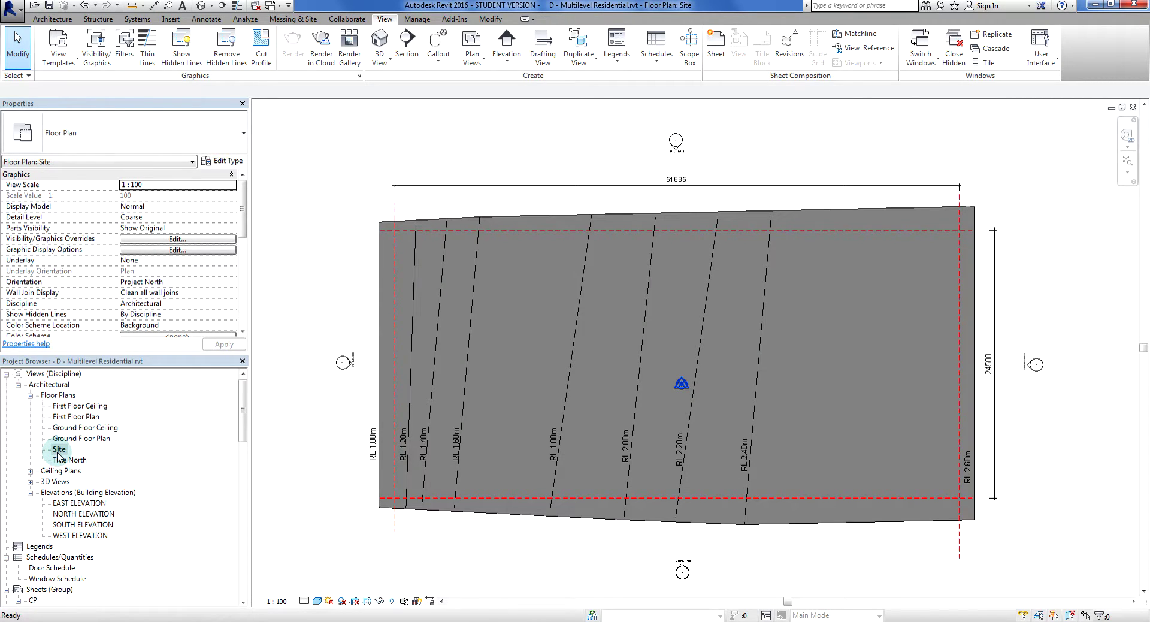
pyautogui.doubleClick(62, 439)
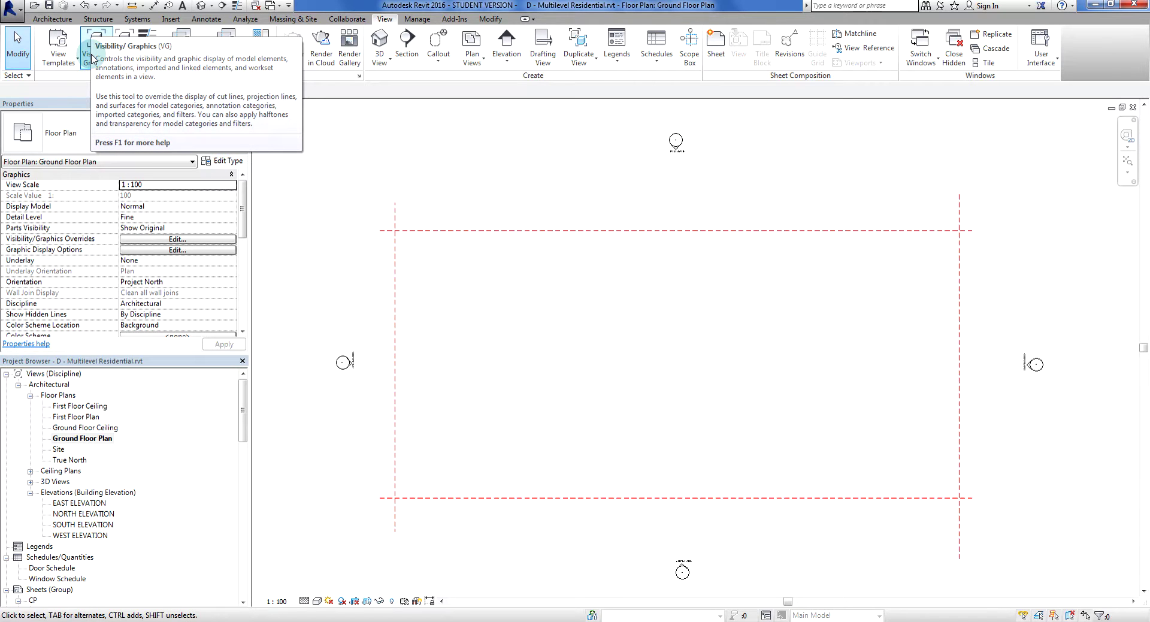
# Step: Check the Topography model category in the Ground Floor Plan's Visibility/Graphic Overrides and apply it
pyautogui.click(92, 59)
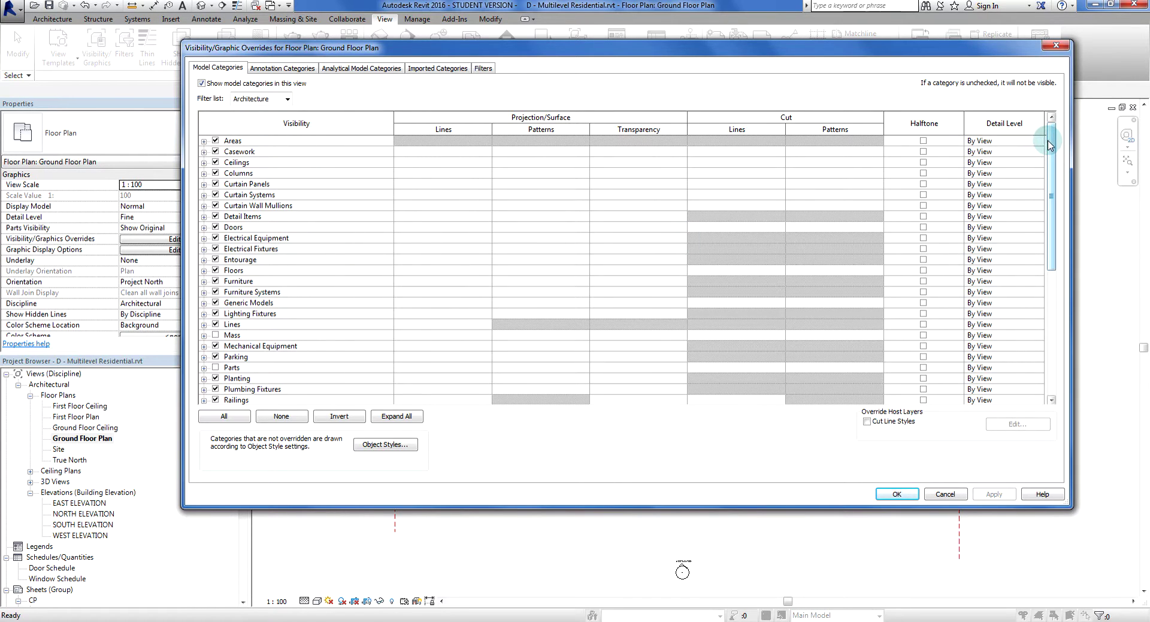
pyautogui.moveTo(1054, 145); pyautogui.dragTo(1058, 266)
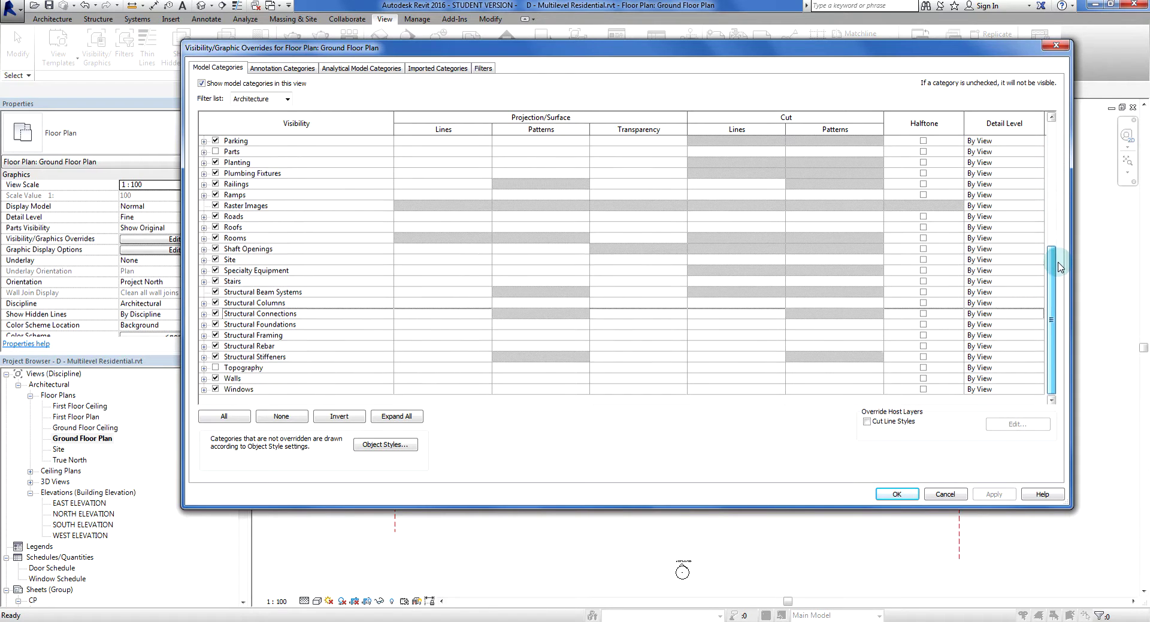
pyautogui.click(203, 368)
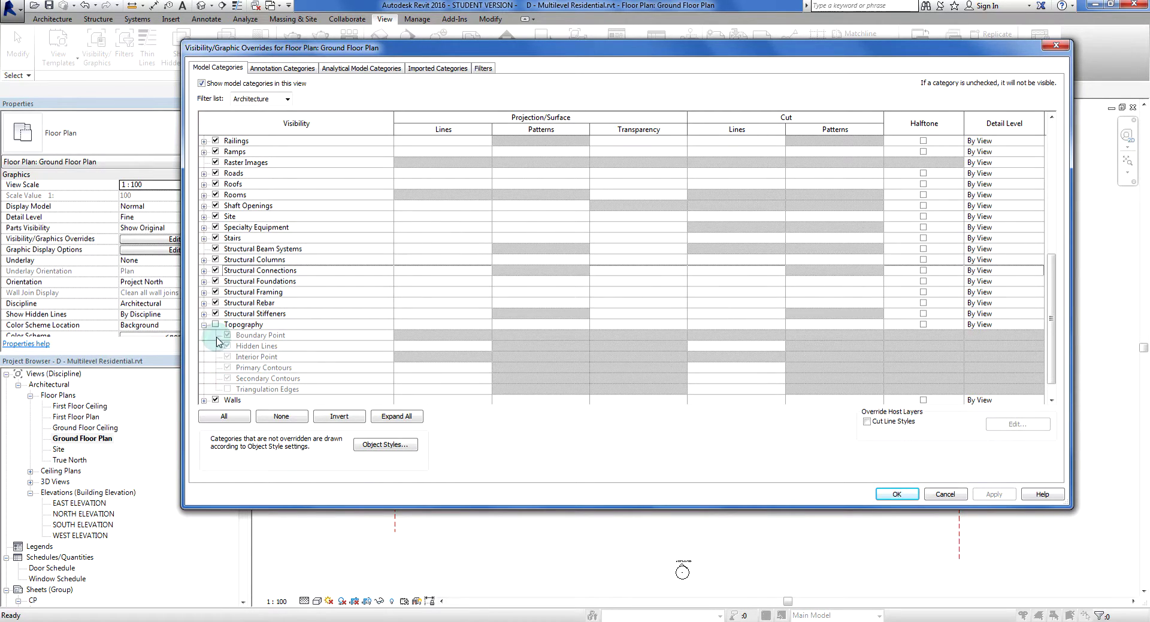
pyautogui.click(204, 324)
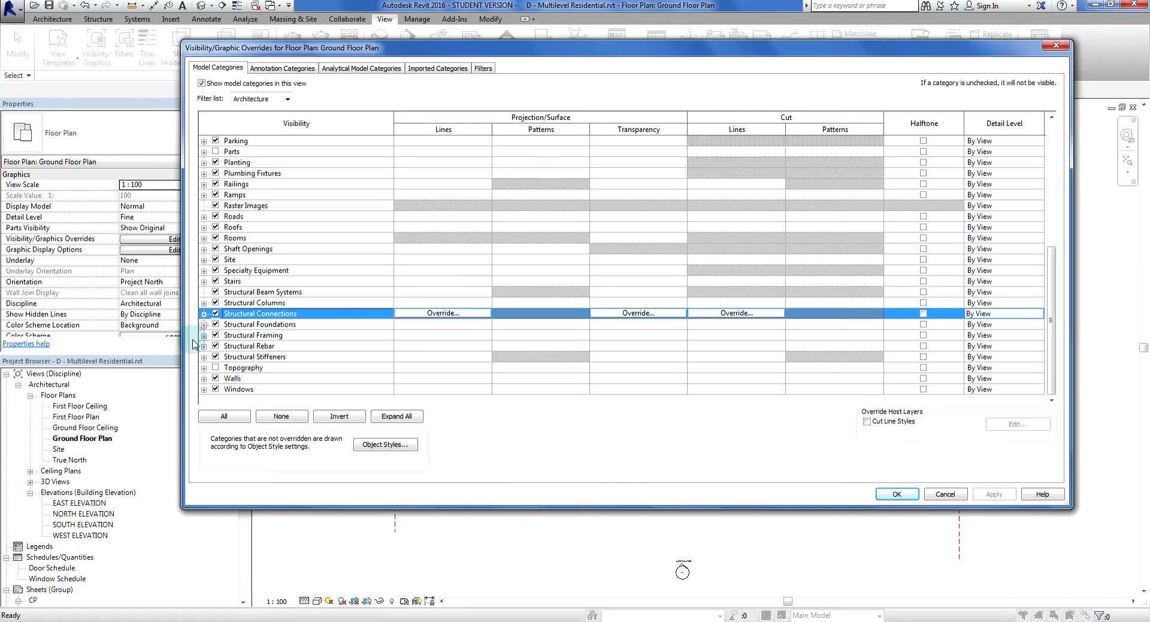
pyautogui.click(215, 368)
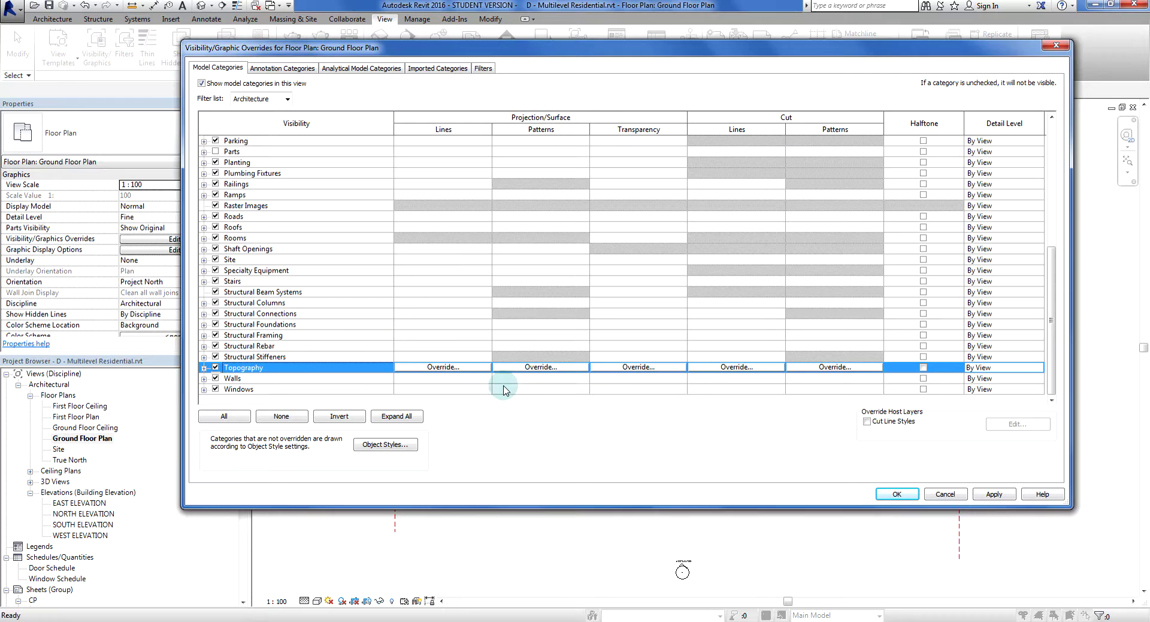
pyautogui.click(1005, 497)
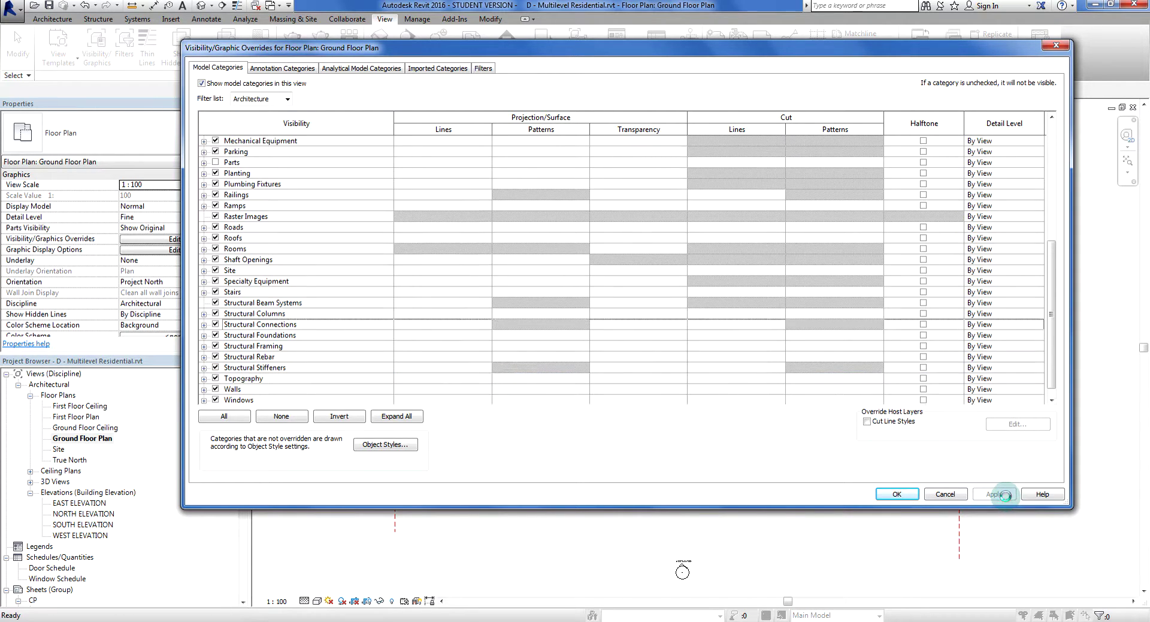
pyautogui.click(899, 493)
pyautogui.moveTo(1011, 437); pyautogui.dragTo(992, 422, button='middle')
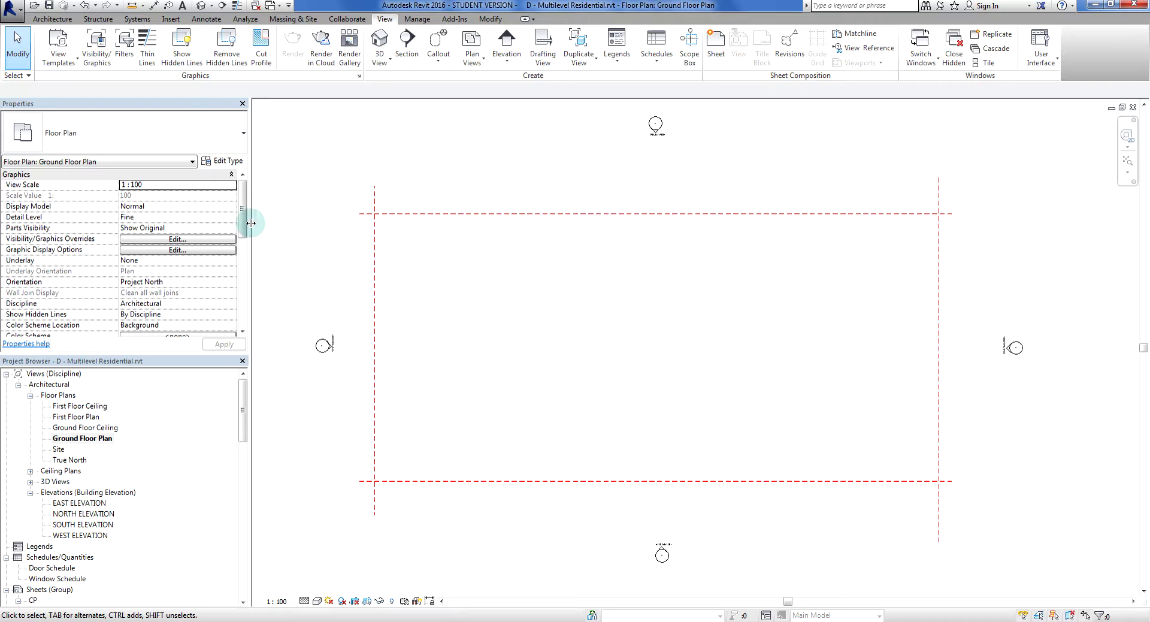
pyautogui.moveTo(245, 223); pyautogui.dragTo(245, 270)
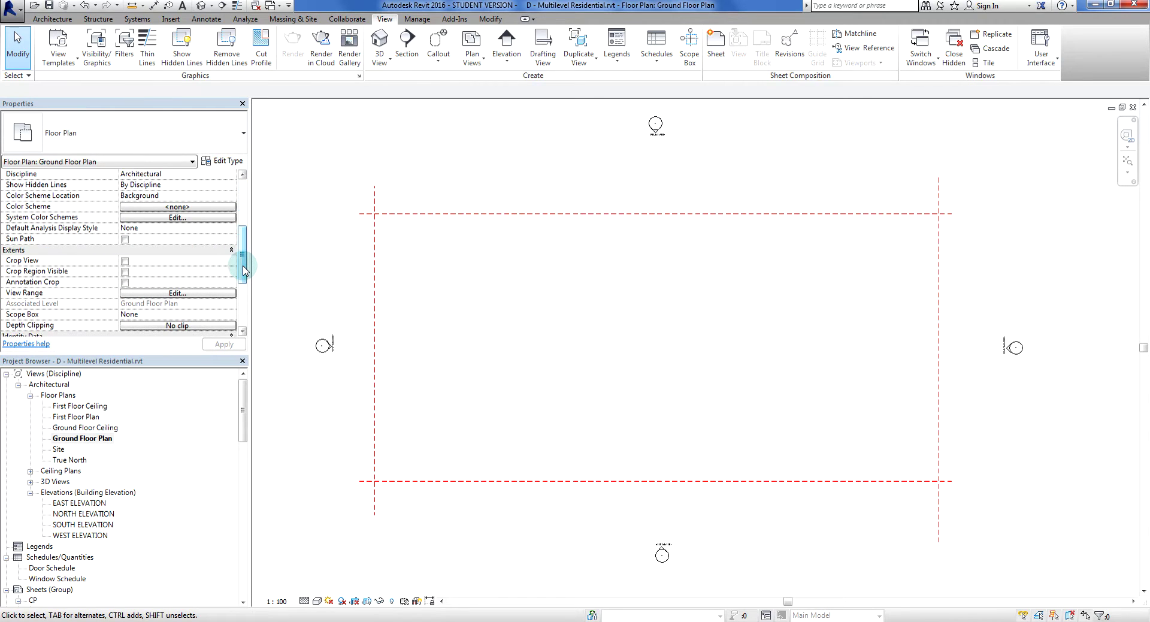
pyautogui.moveTo(243, 272); pyautogui.dragTo(244, 282)
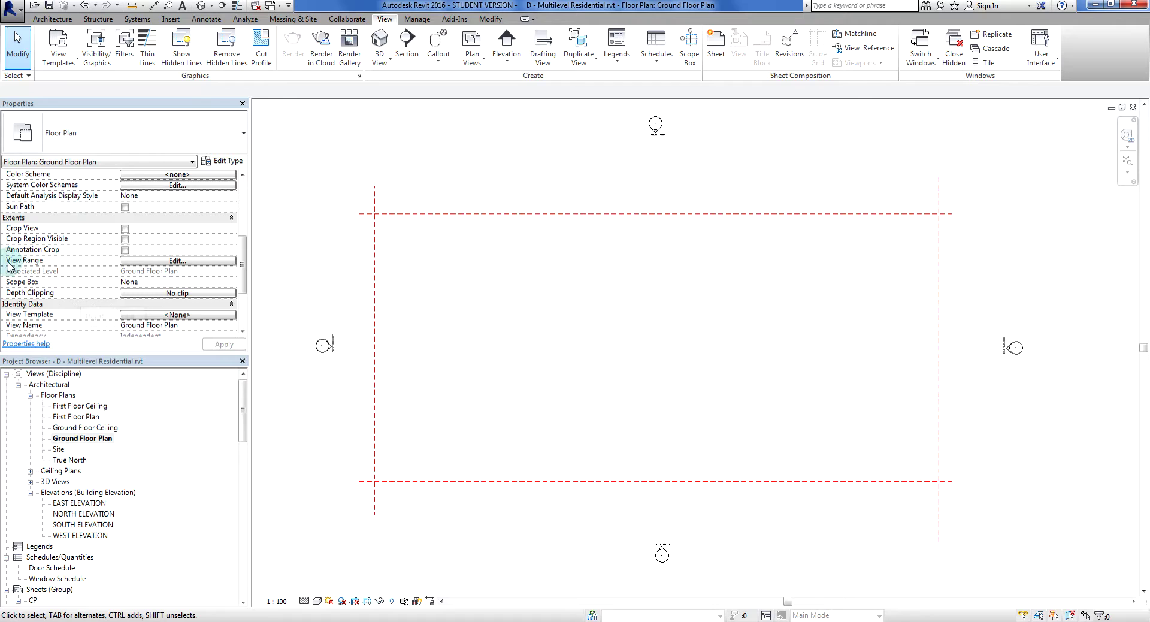
pyautogui.click(200, 261)
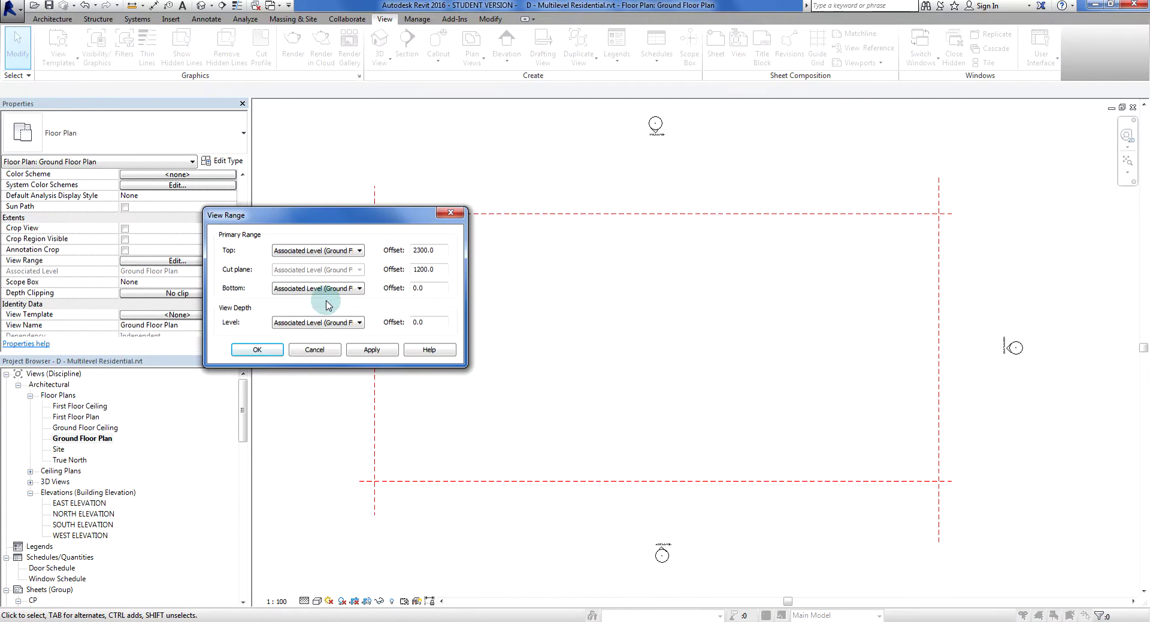
pyautogui.moveTo(302, 216); pyautogui.dragTo(258, 217)
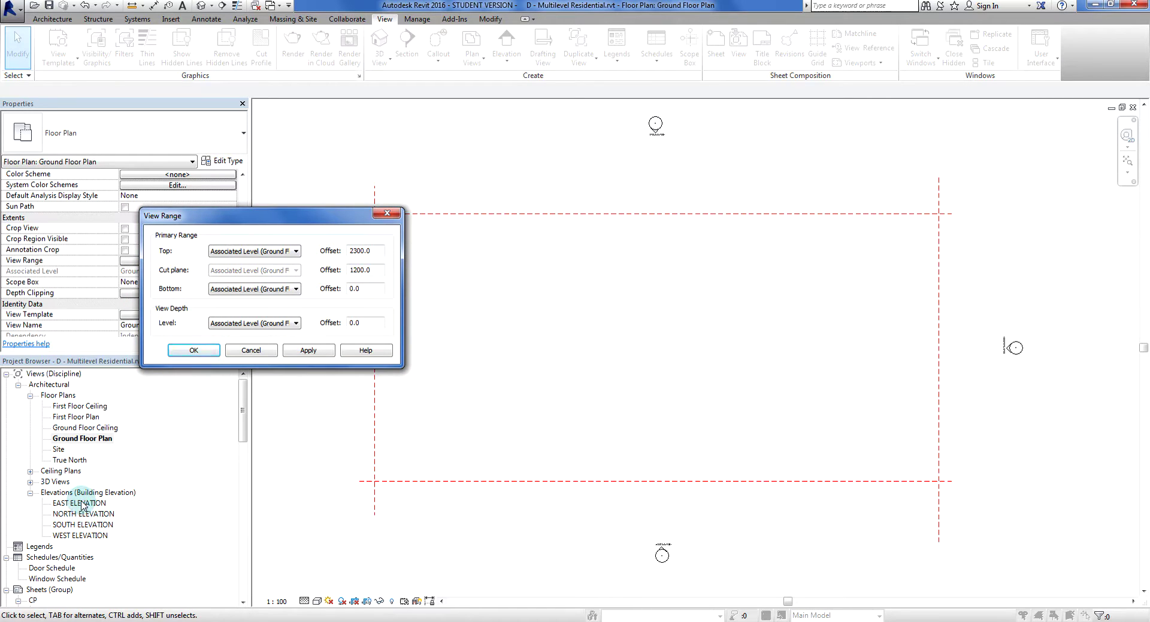
pyautogui.click(71, 532)
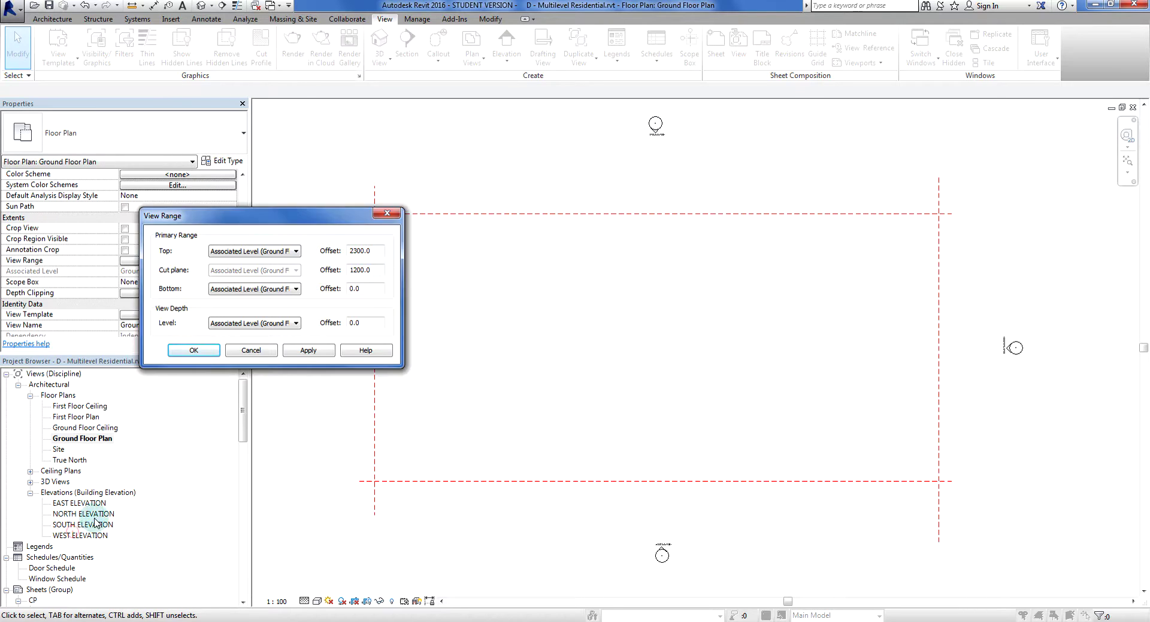
pyautogui.click(294, 355)
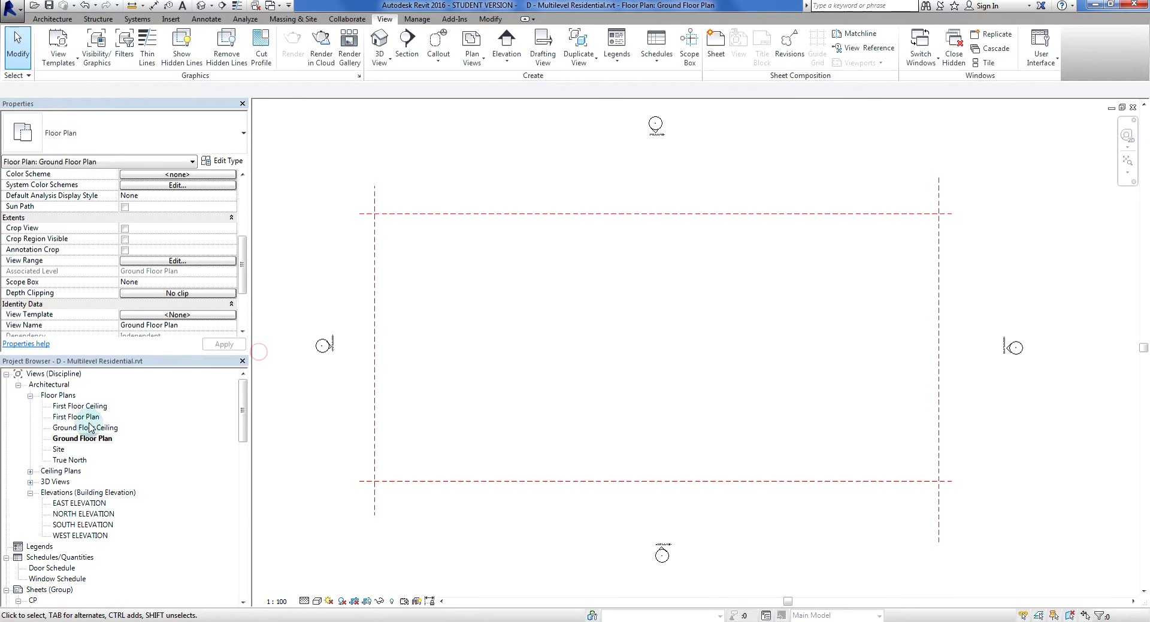
# Step: Open WEST ELEVATION and inspect Ground Floor Plan at 2.750 m just above the terrain
pyautogui.doubleClick(78, 534)
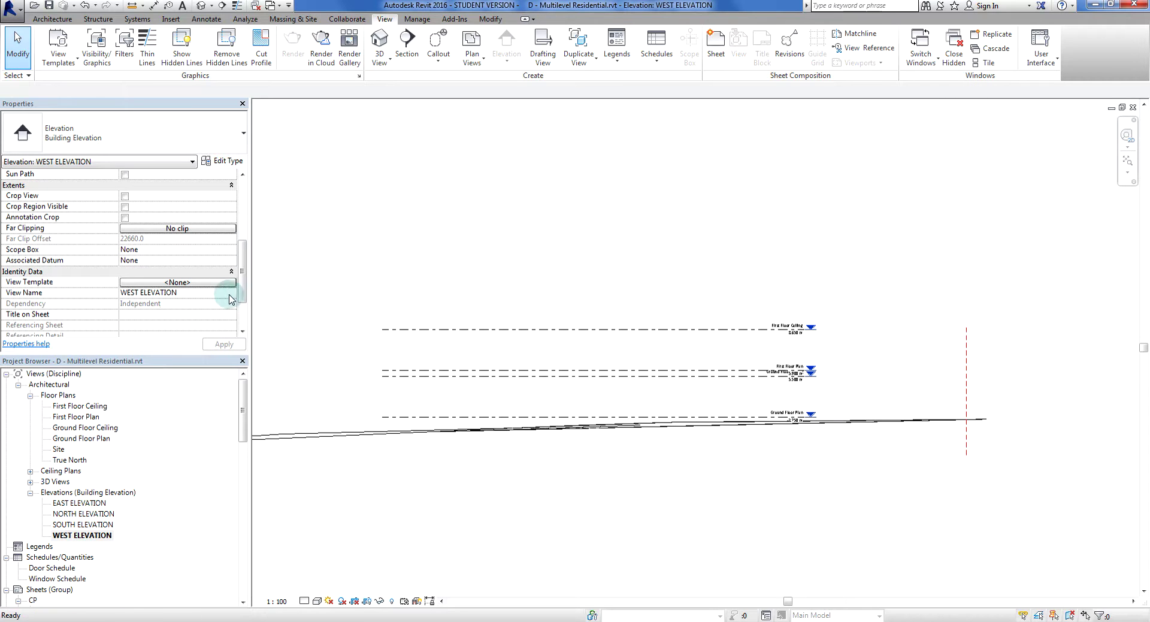
pyautogui.moveTo(244, 277); pyautogui.dragTo(247, 228)
pyautogui.scroll(-5, 249, 233)
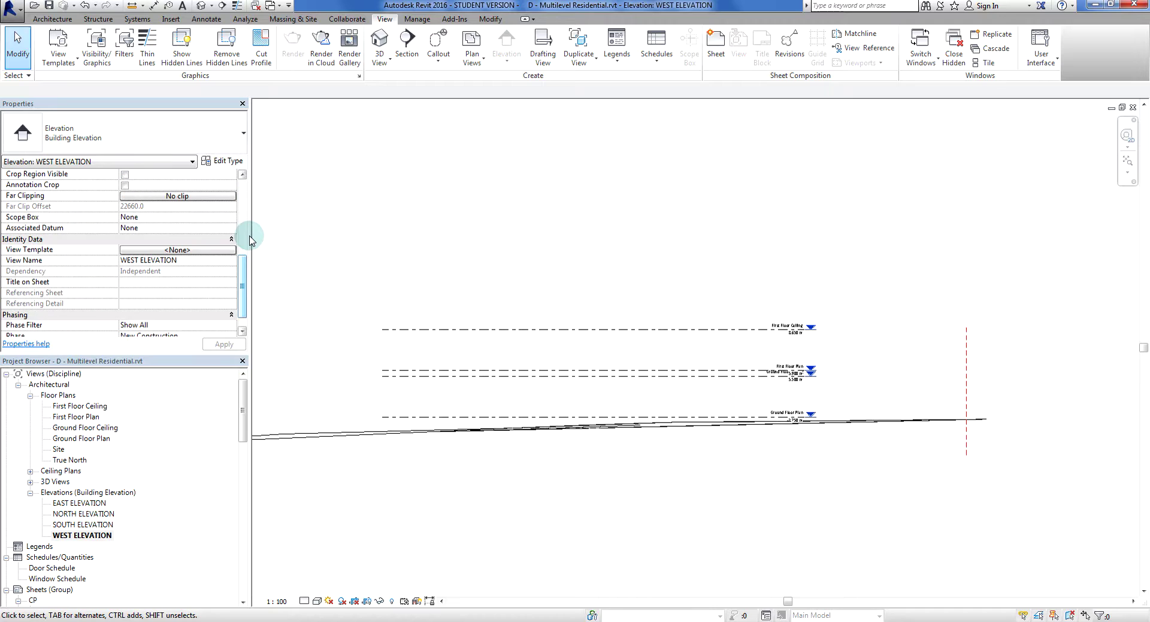
pyautogui.moveTo(243, 273); pyautogui.dragTo(245, 209)
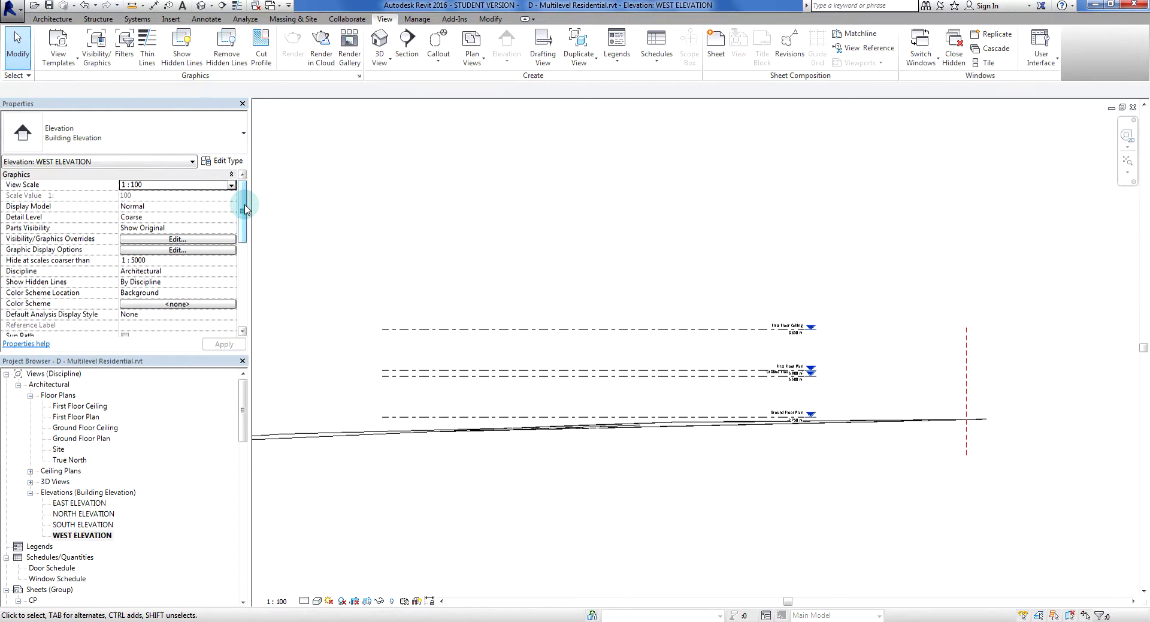
pyautogui.scroll(5, 713, 439)
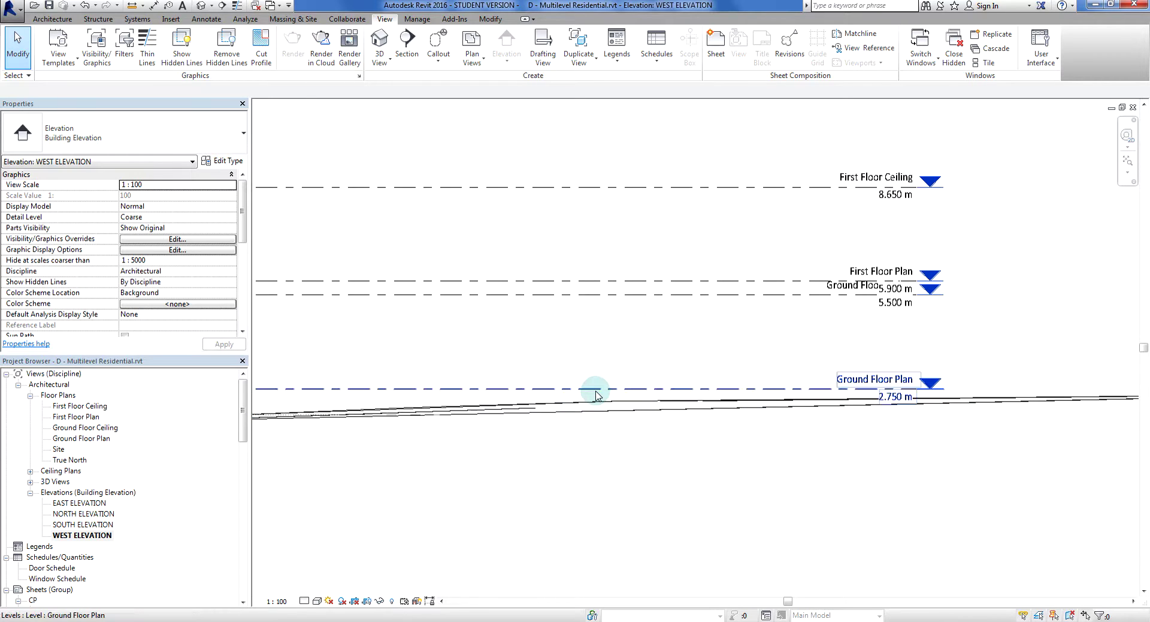
pyautogui.scroll(-2, 582, 470)
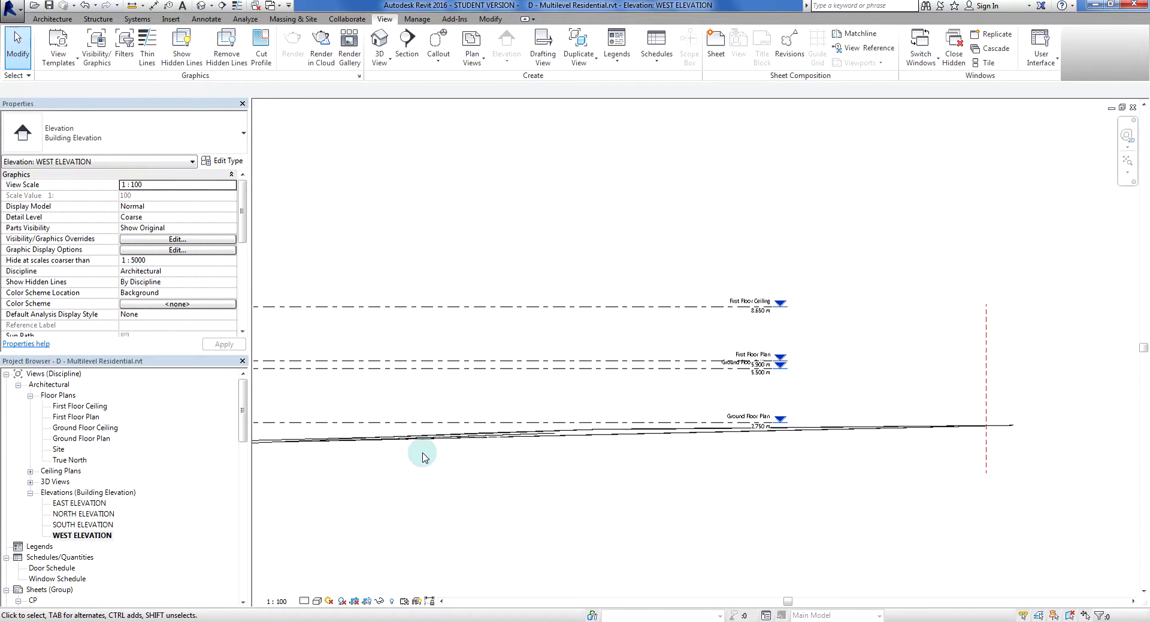
pyautogui.moveTo(646, 462); pyautogui.dragTo(724, 403, button='middle')
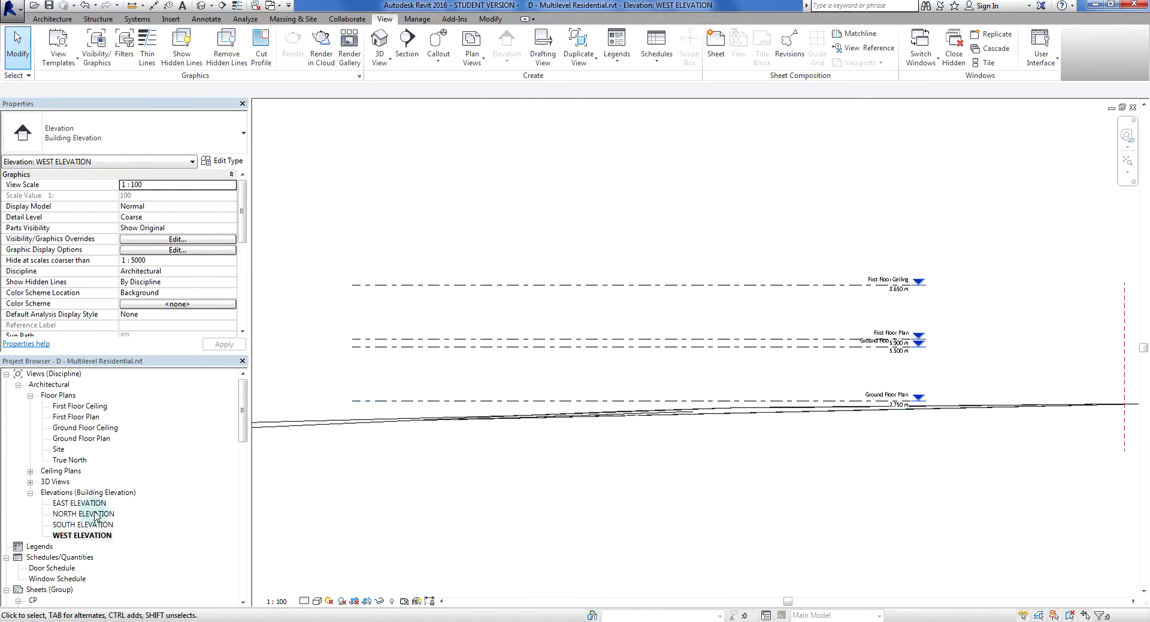
pyautogui.click(244, 424)
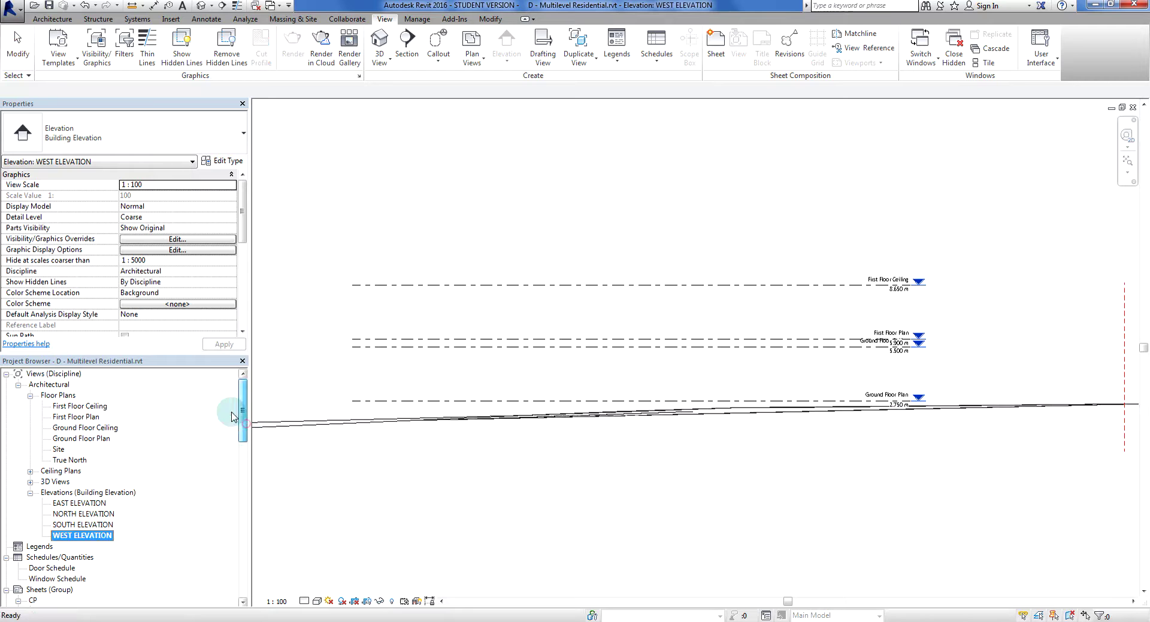
# Step: Set the Ground Floor Plan's View Range Bottom and View Depth Level to Unlimited
pyautogui.doubleClick(77, 440)
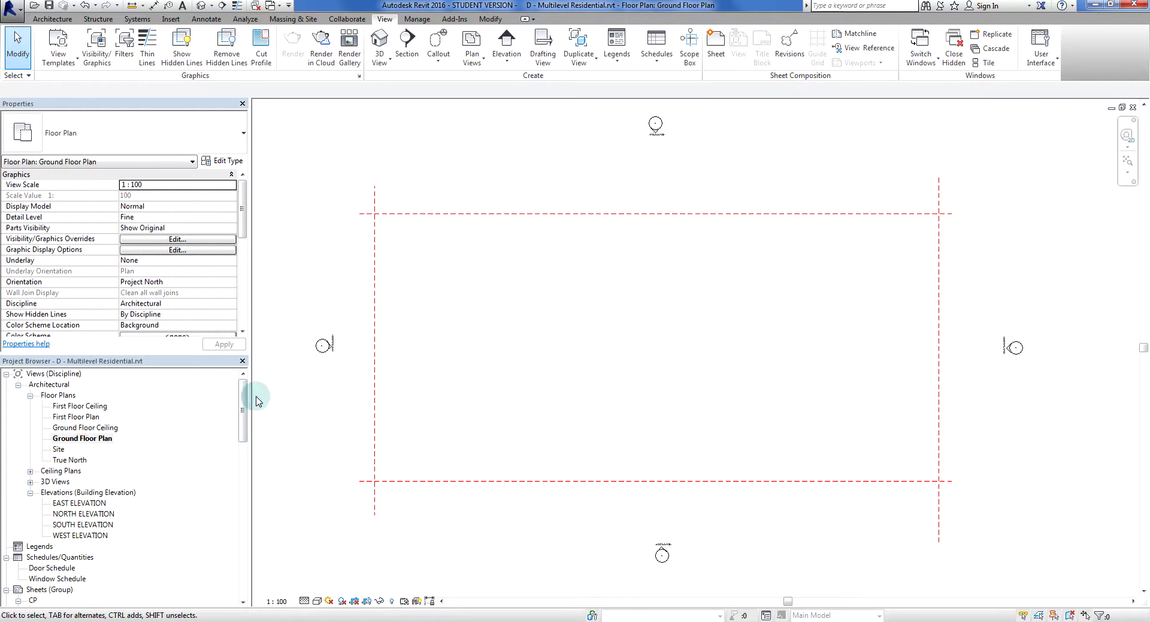
pyautogui.moveTo(241, 186); pyautogui.dragTo(242, 264)
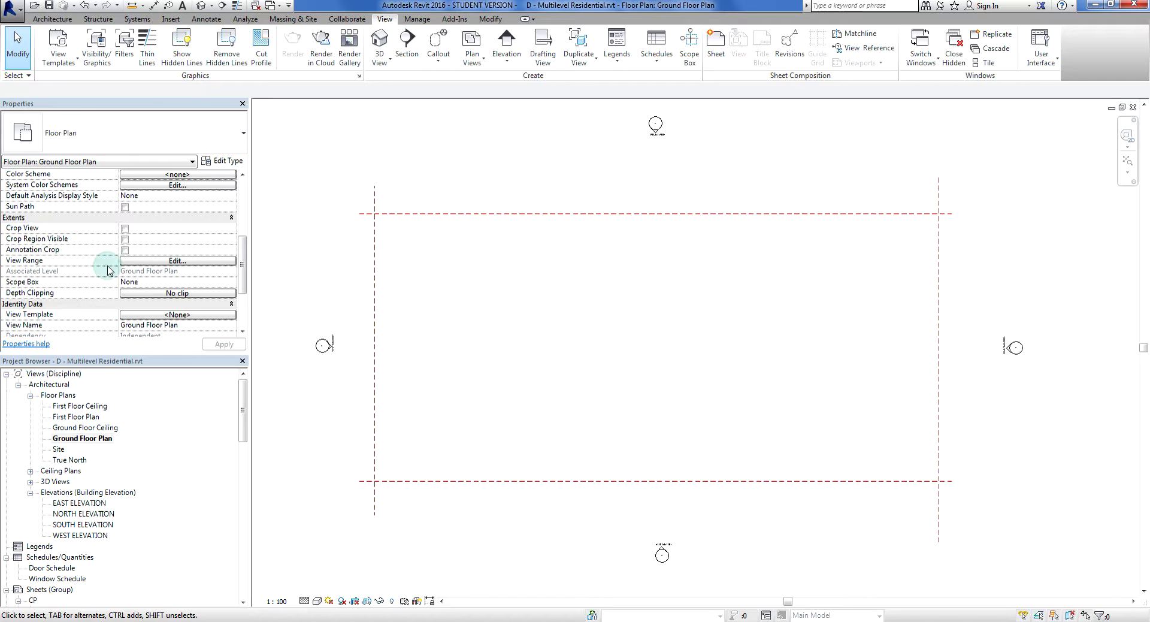
pyautogui.click(193, 261)
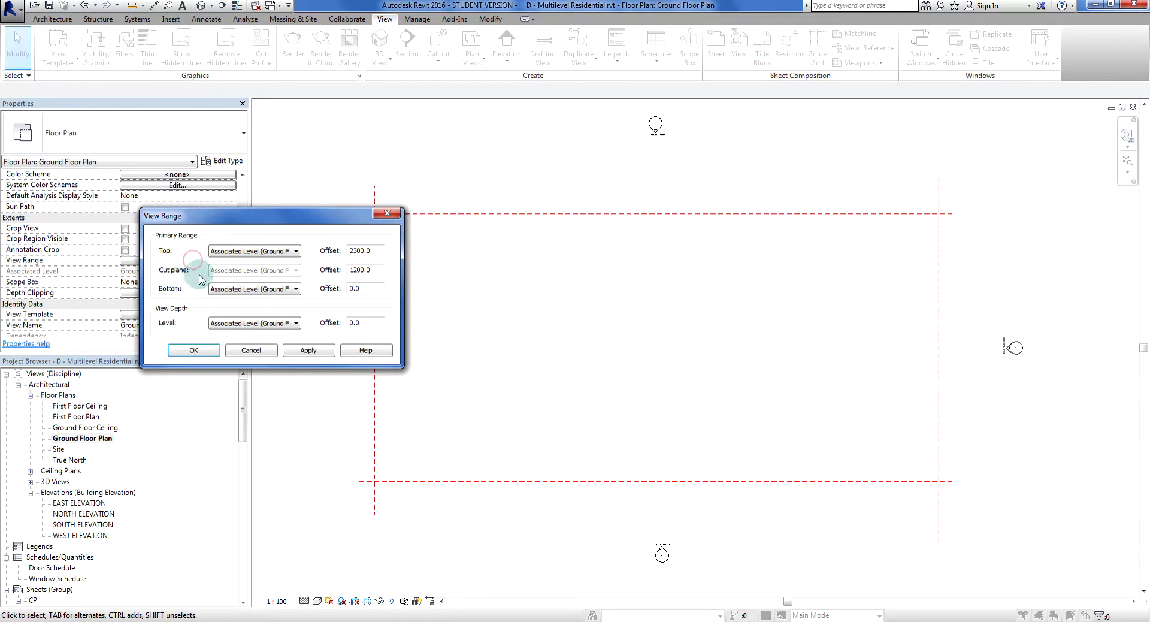
pyautogui.click(296, 289)
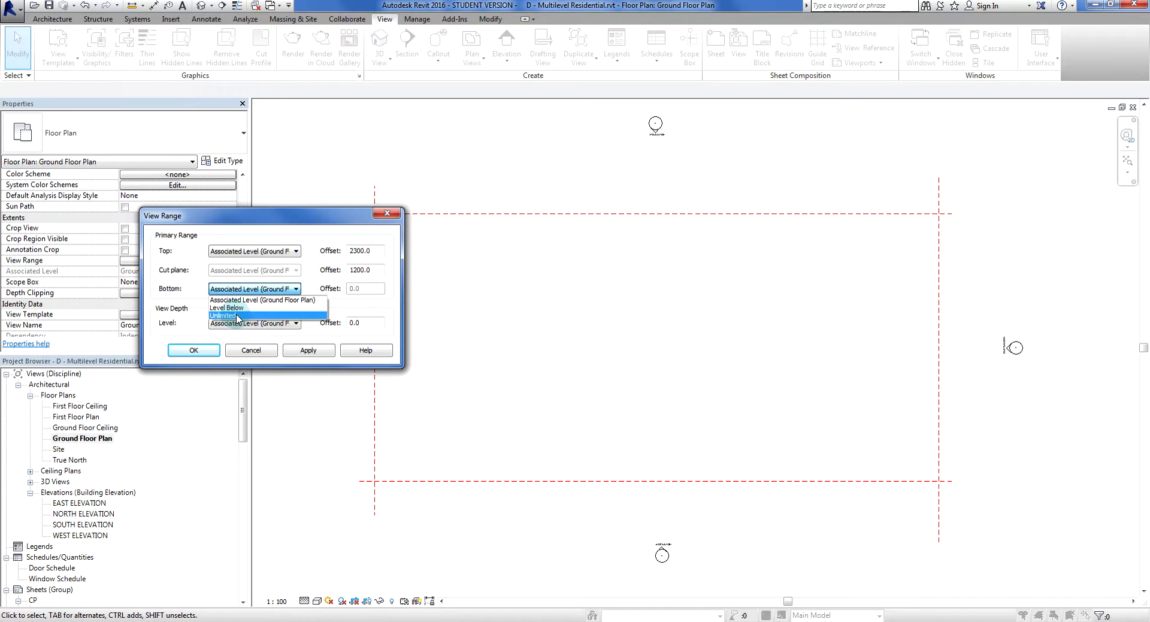
pyautogui.click(237, 316)
pyautogui.click(252, 323)
pyautogui.click(234, 349)
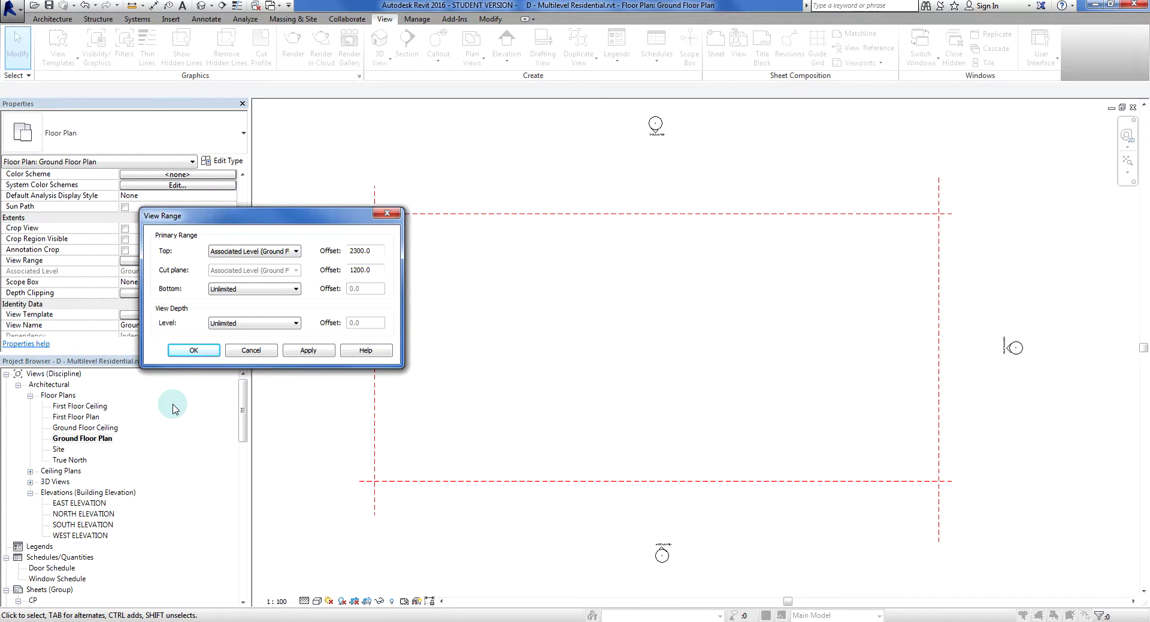
pyautogui.click(326, 354)
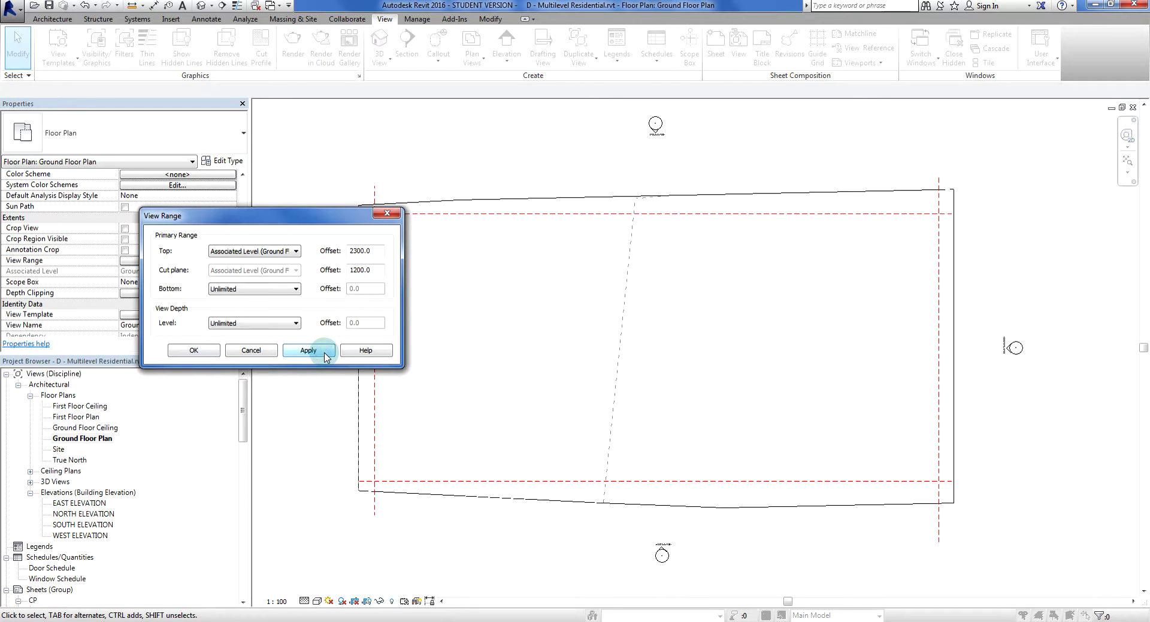
pyautogui.click(210, 352)
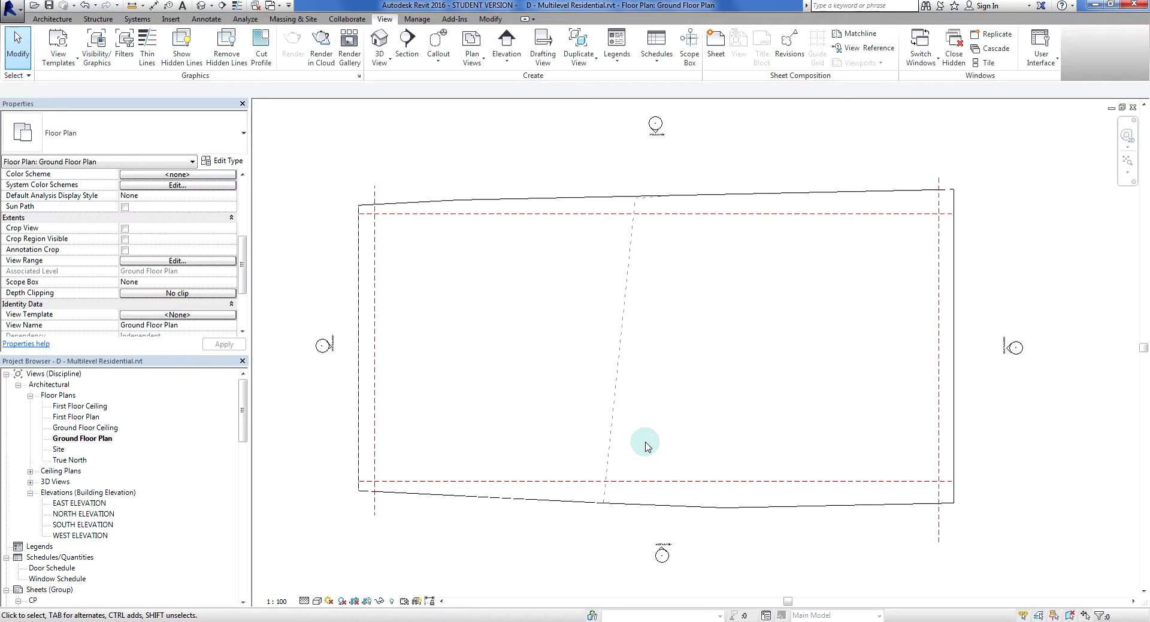
# Step: Check the toposurface outline by selecting and deselecting it, then bring up the Massing & Site tools
pyautogui.click(415, 228)
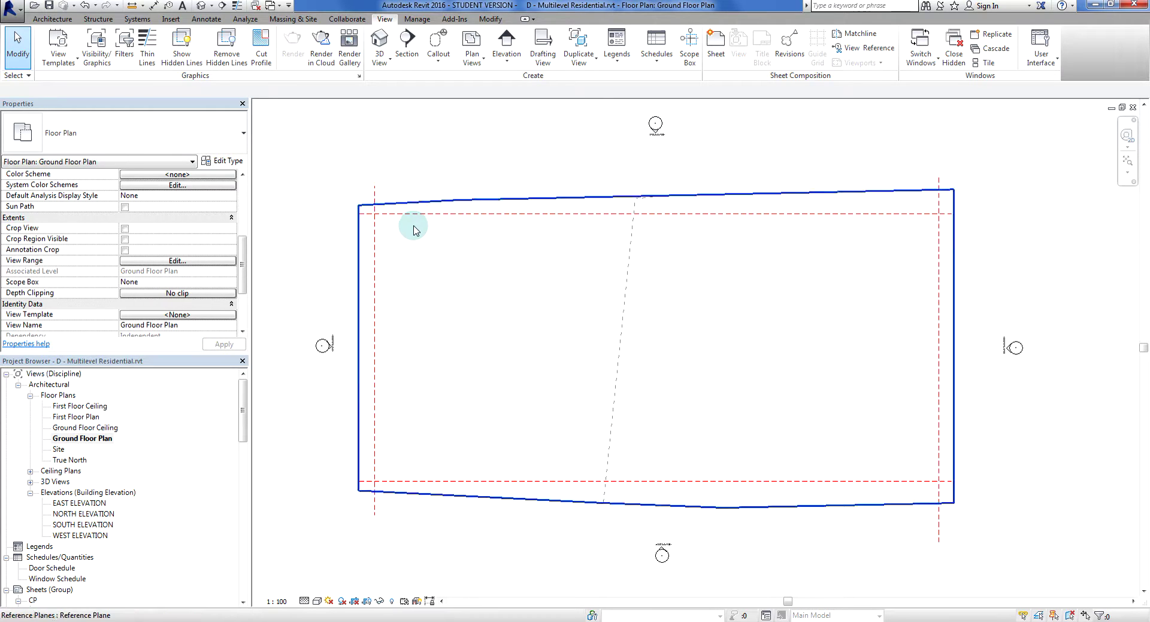
pyautogui.click(313, 607)
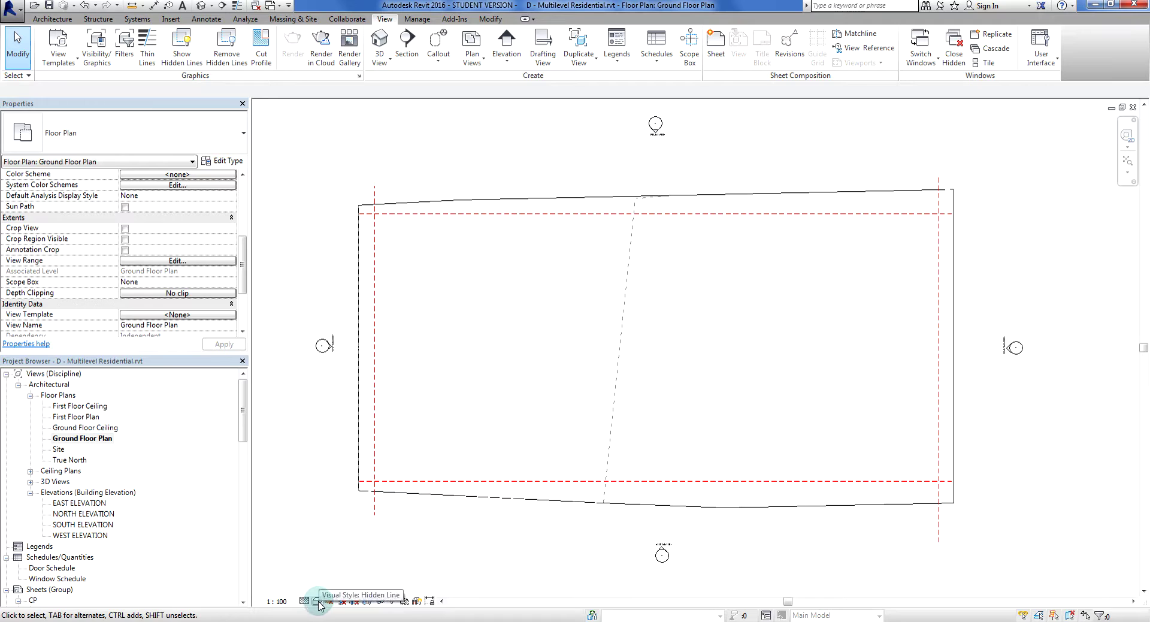
pyautogui.click(430, 516)
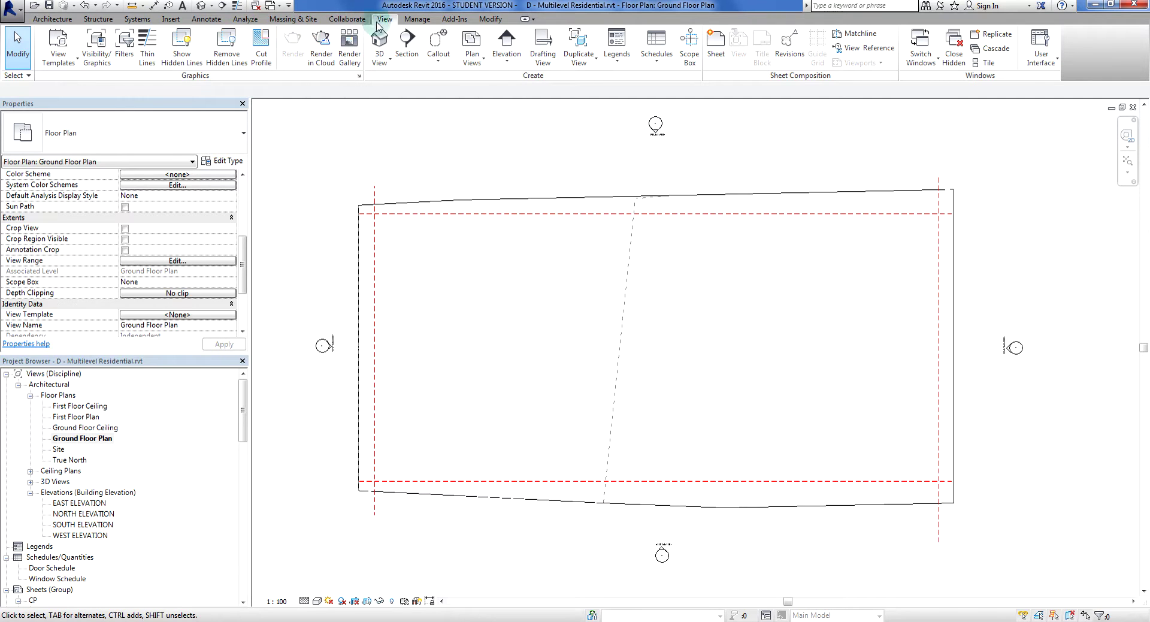
pyautogui.click(292, 21)
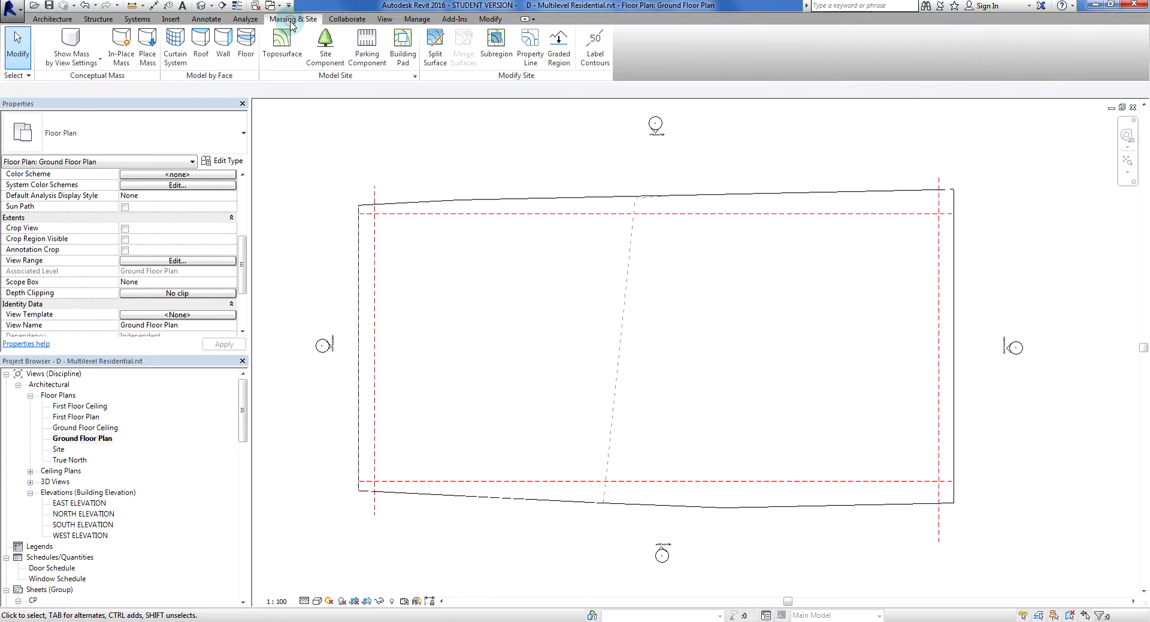
# Step: In Site Settings, give additional contours a 100 increment from 0 to 100000, trying 200 first
pyautogui.click(415, 76)
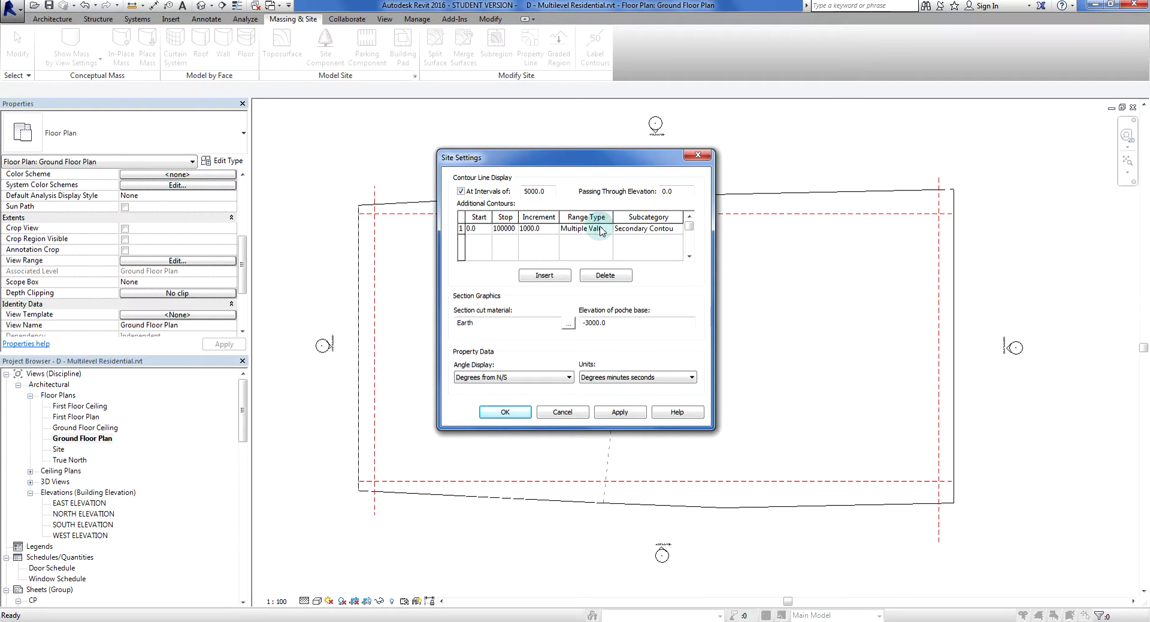
pyautogui.click(687, 218)
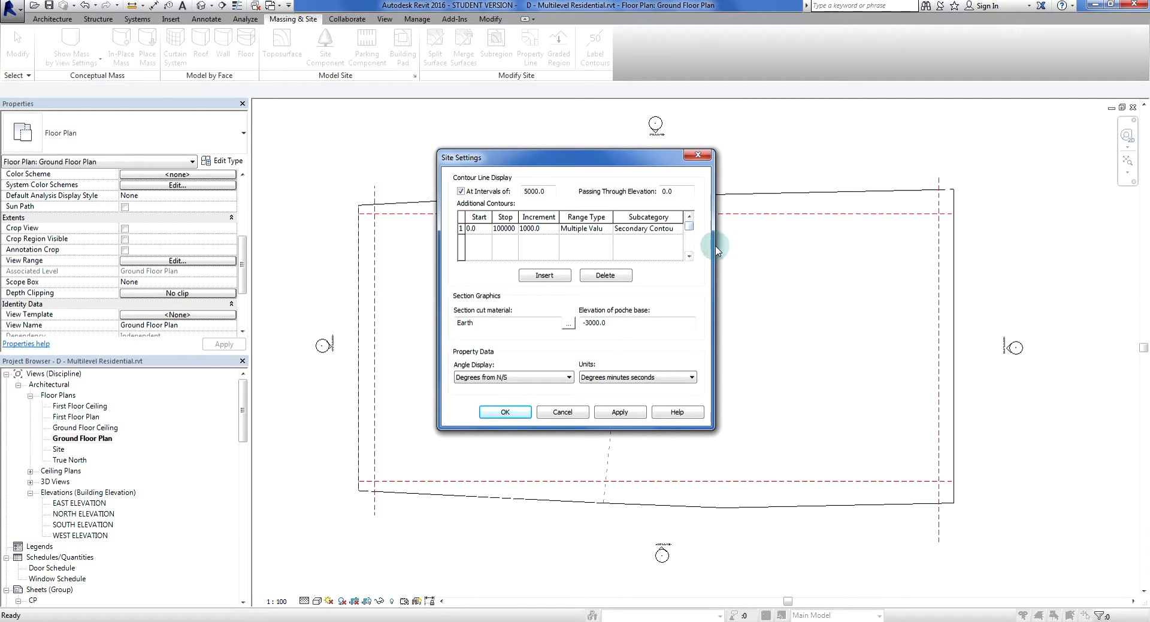
pyautogui.click(708, 437)
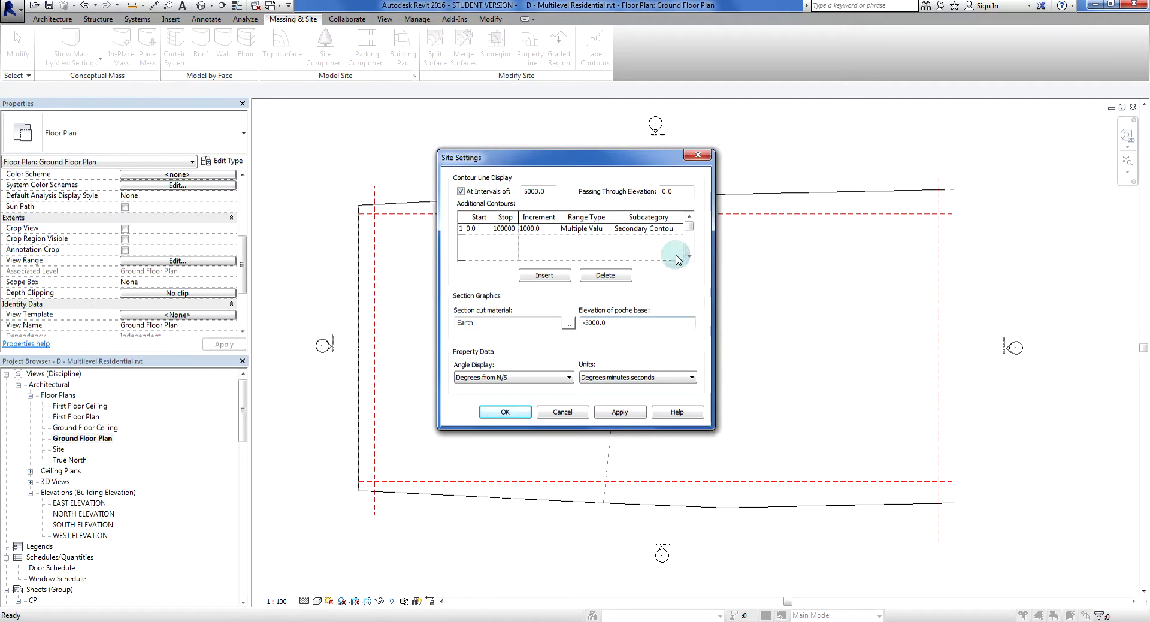
pyautogui.moveTo(612, 219)
pyautogui.mouseDown()
pyautogui.moveTo(629, 219)
pyautogui.moveTo(592, 221)
pyautogui.mouseUp()
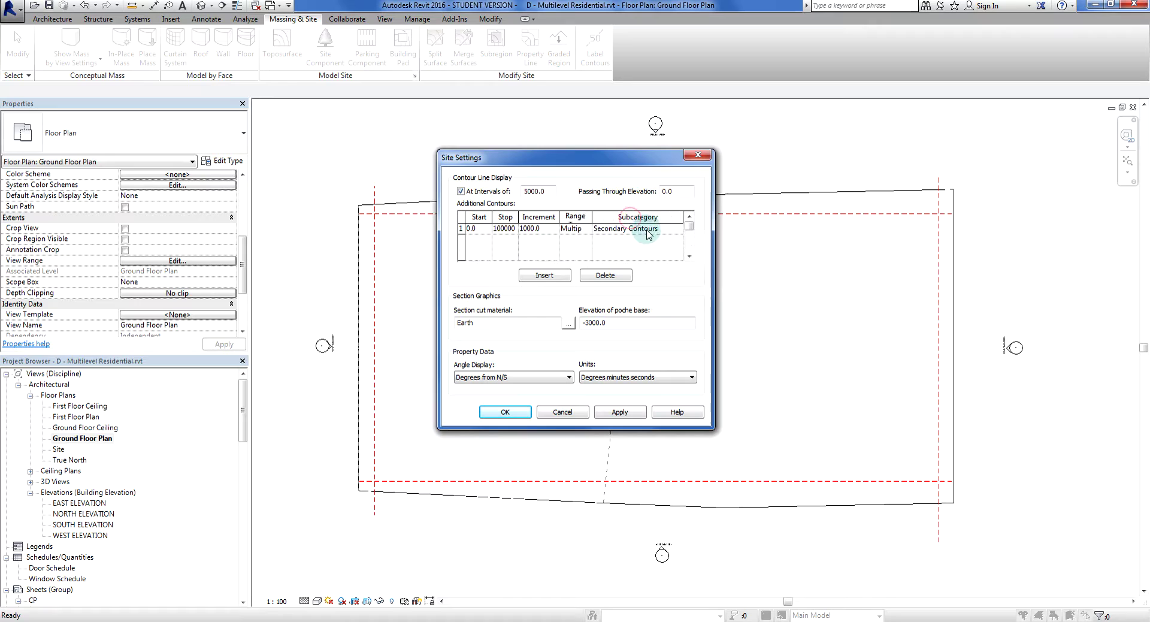
pyautogui.click(523, 232)
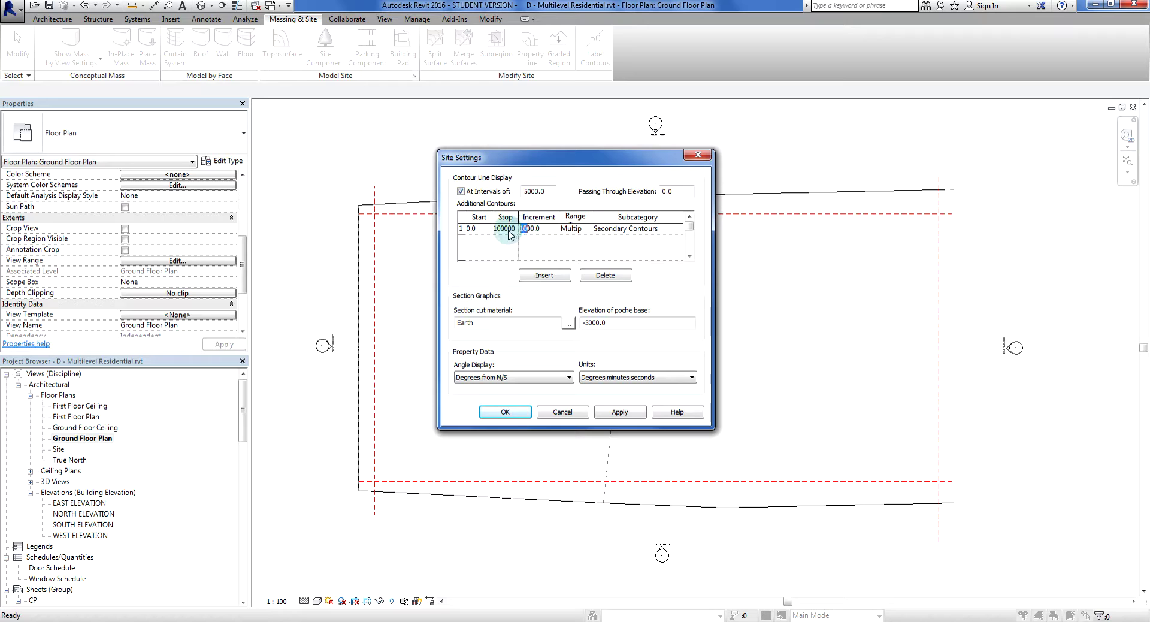
pyautogui.click(526, 230)
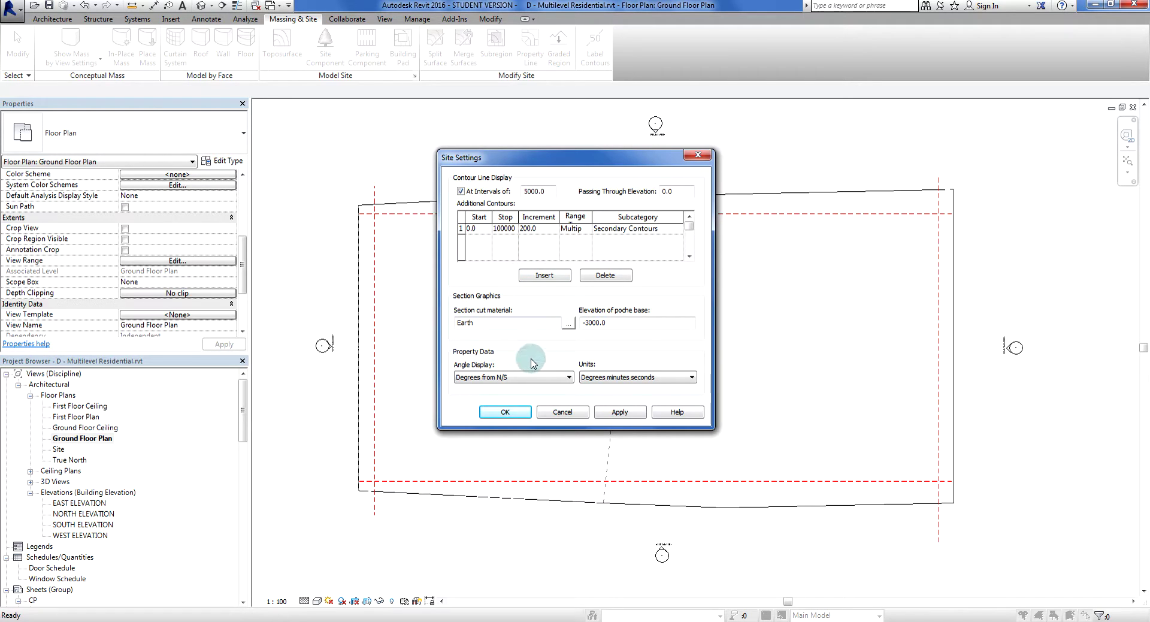
pyautogui.click(632, 413)
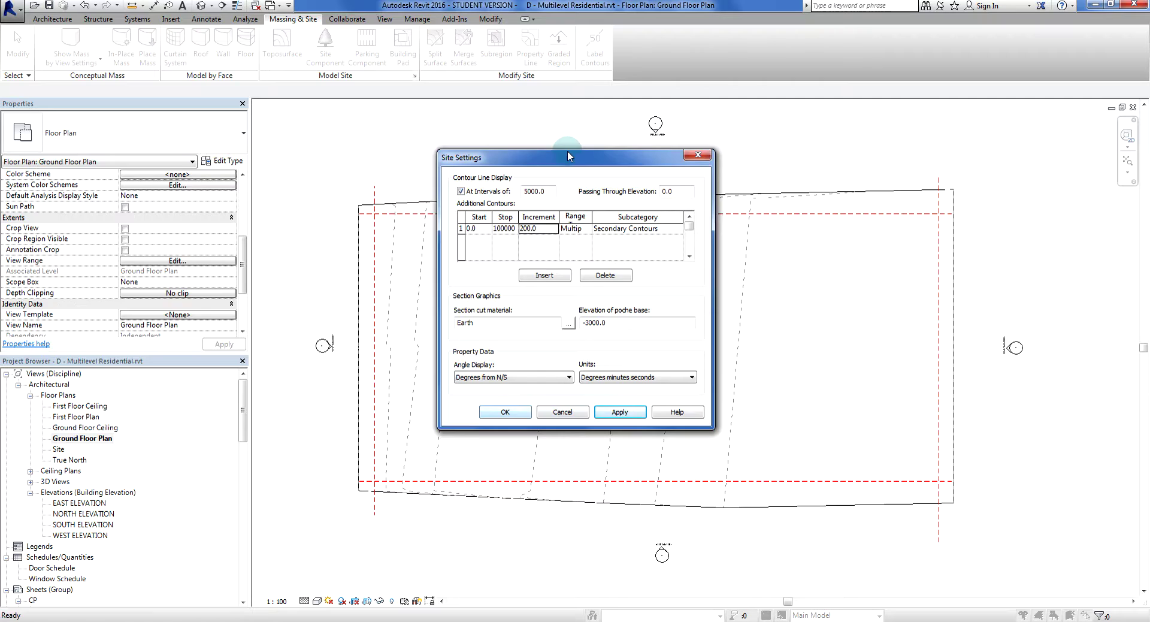
pyautogui.moveTo(567, 151); pyautogui.dragTo(943, 153)
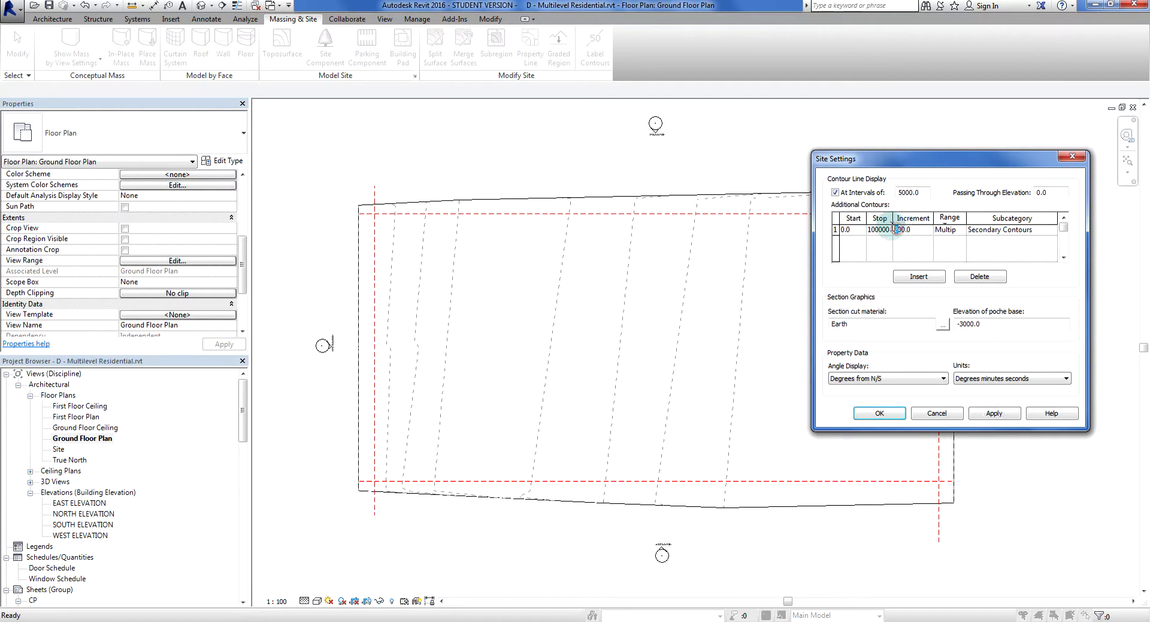
pyautogui.click(993, 413)
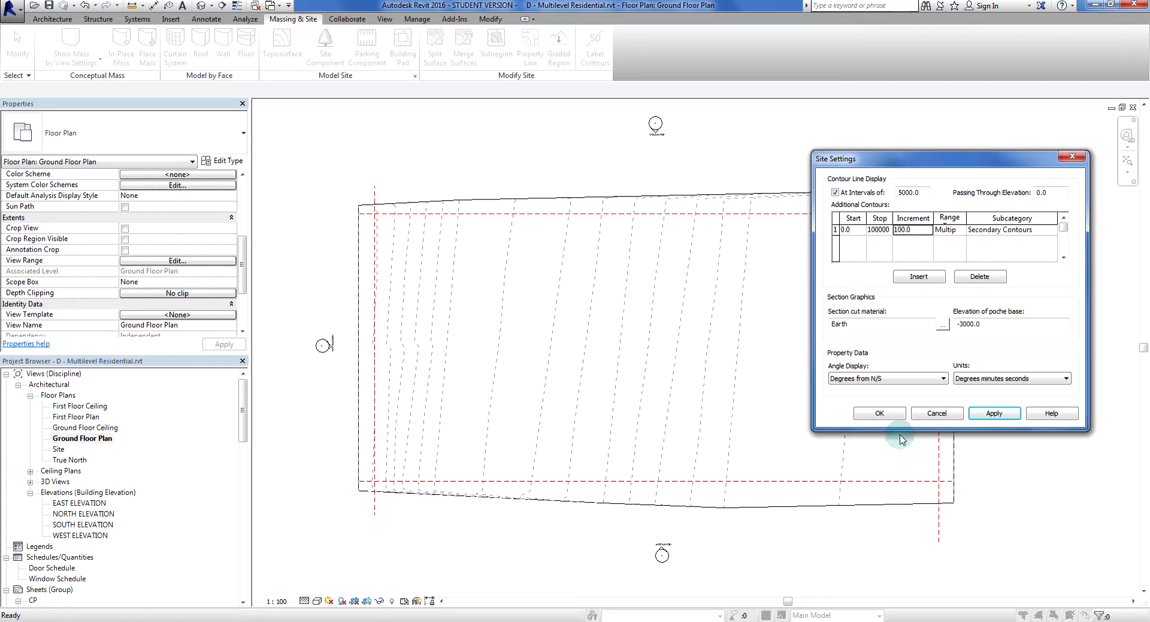
pyautogui.click(893, 414)
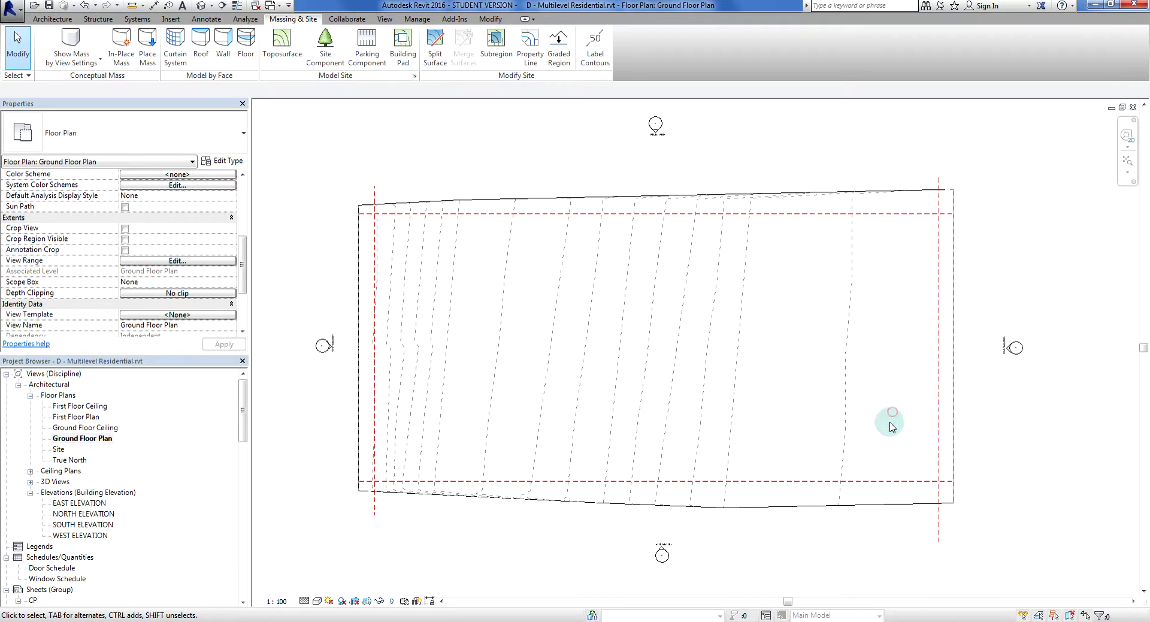
pyautogui.moveTo(1007, 425); pyautogui.dragTo(992, 408, button='middle')
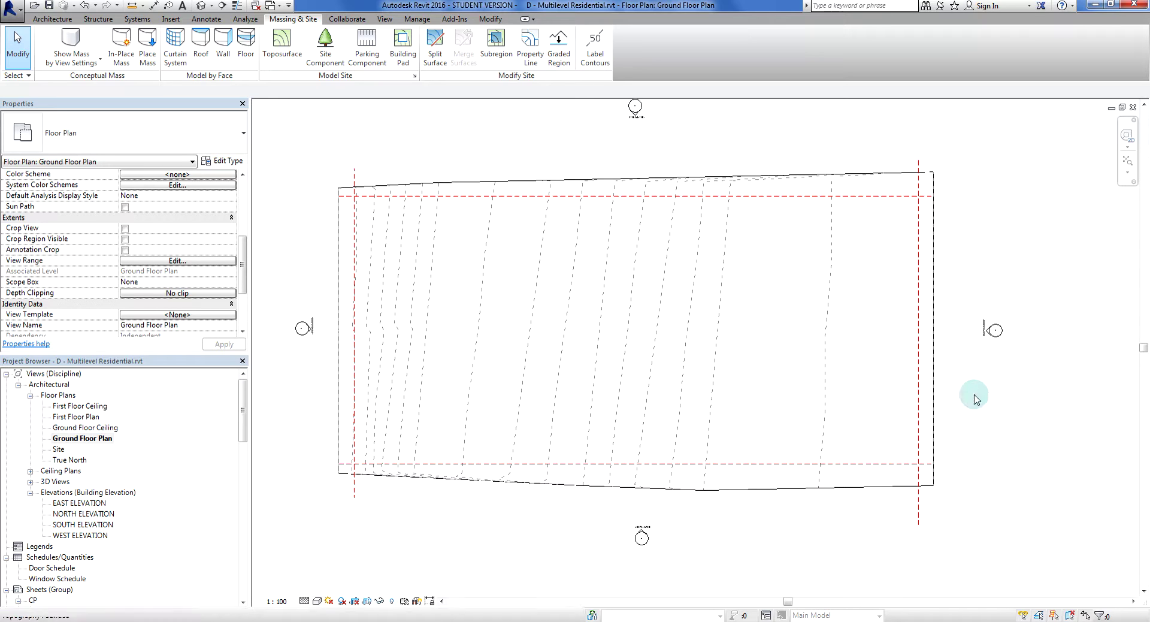
pyautogui.doubleClick(80, 535)
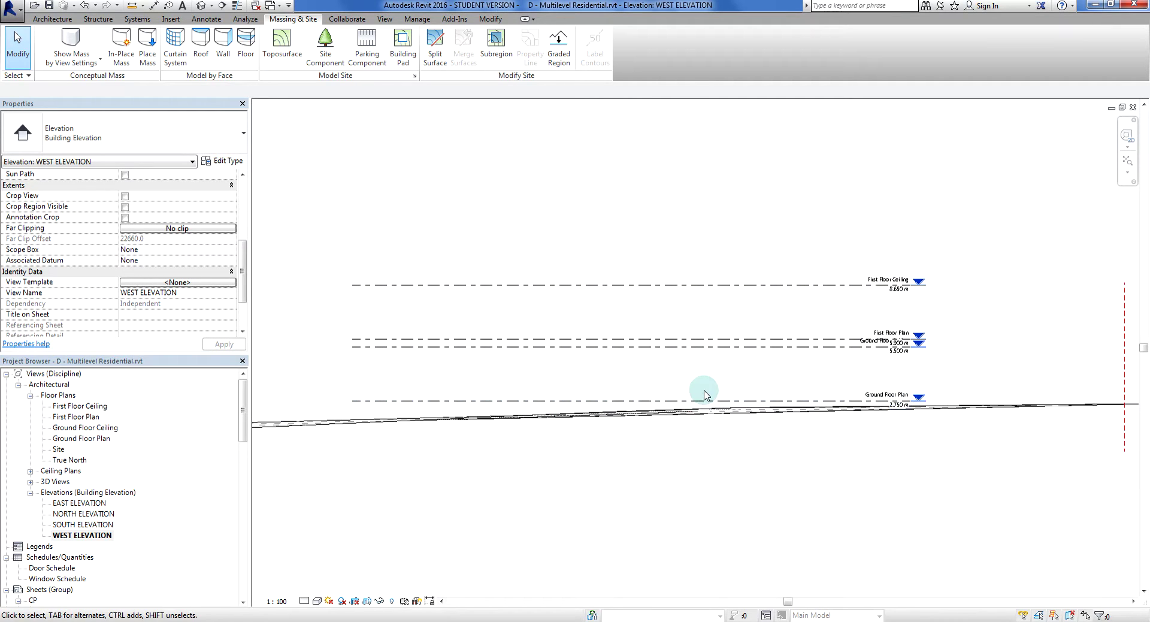
pyautogui.doubleClick(82, 438)
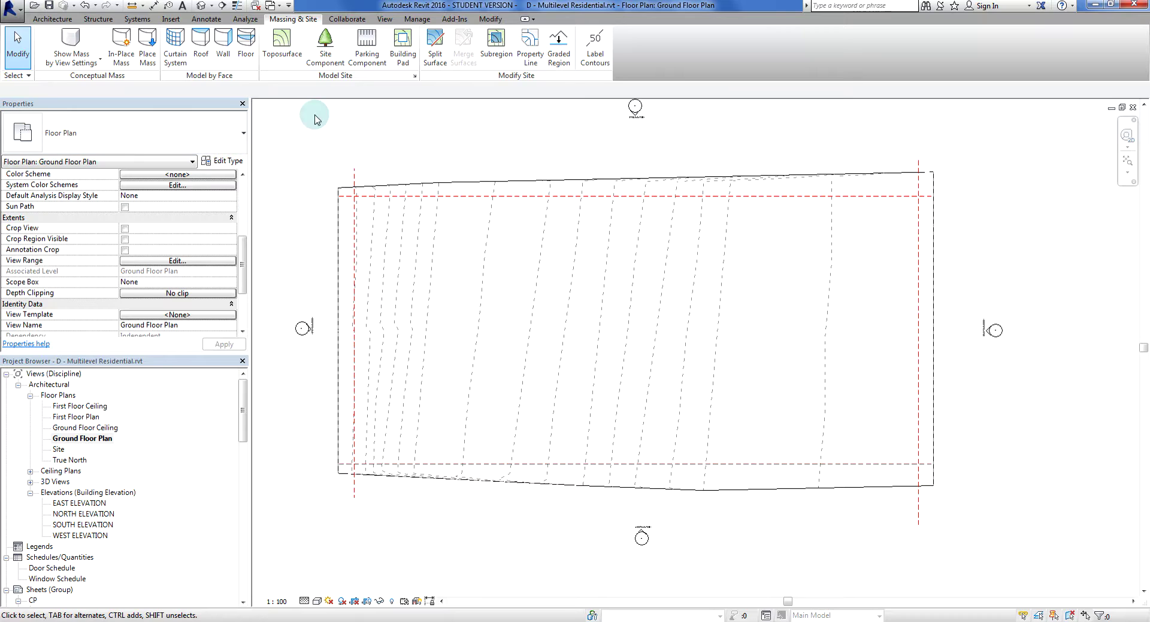
# Step: Review Site Settings without changes, then start Label Contours with the Contour Labels 1.5mm Arial type
pyautogui.click(415, 77)
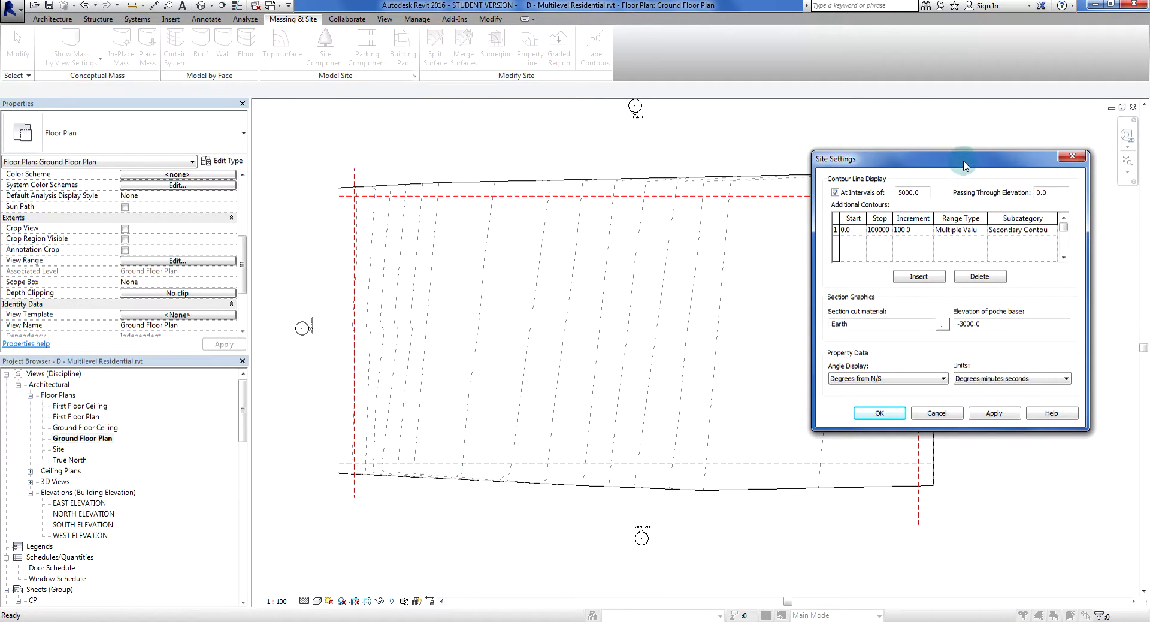
pyautogui.moveTo(964, 166); pyautogui.dragTo(916, 176)
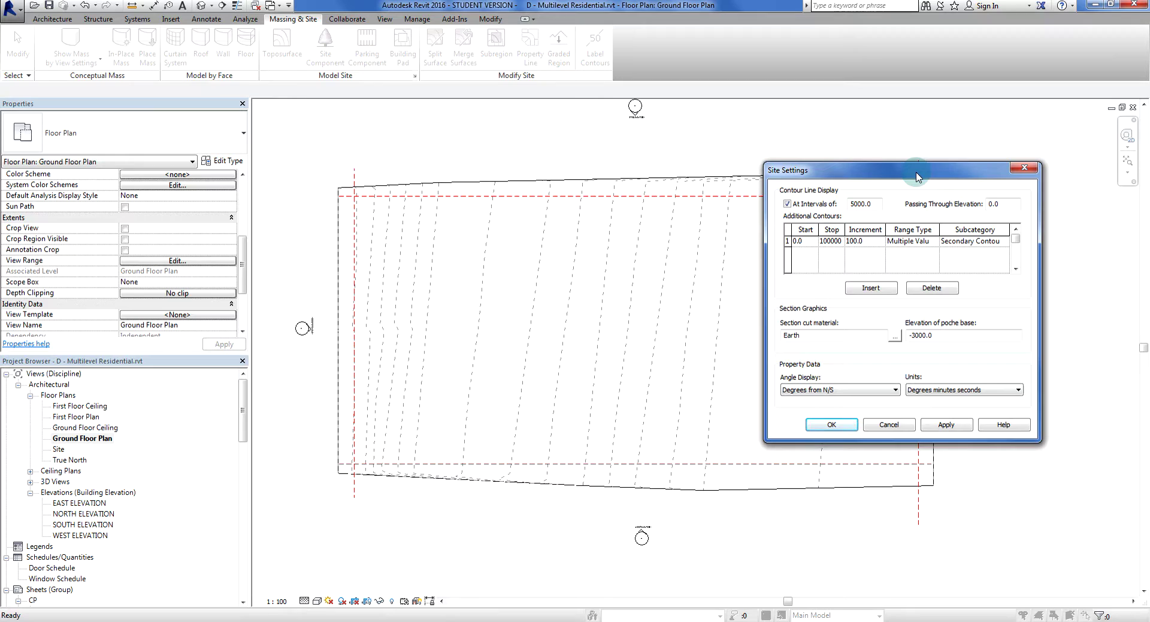
pyautogui.click(1024, 169)
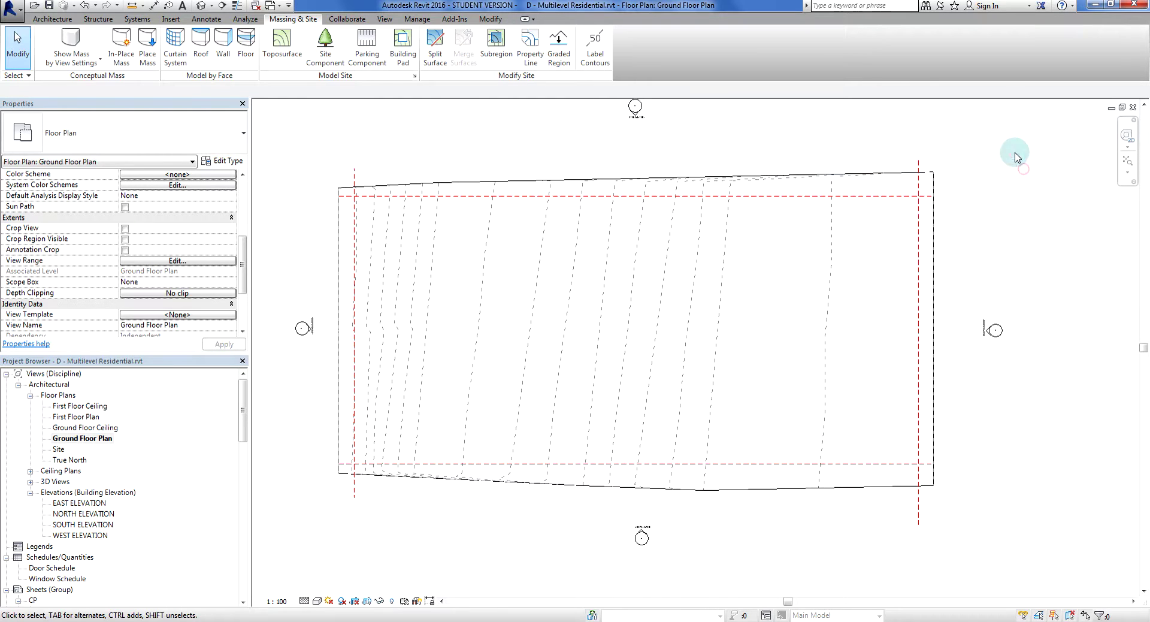
pyautogui.click(595, 60)
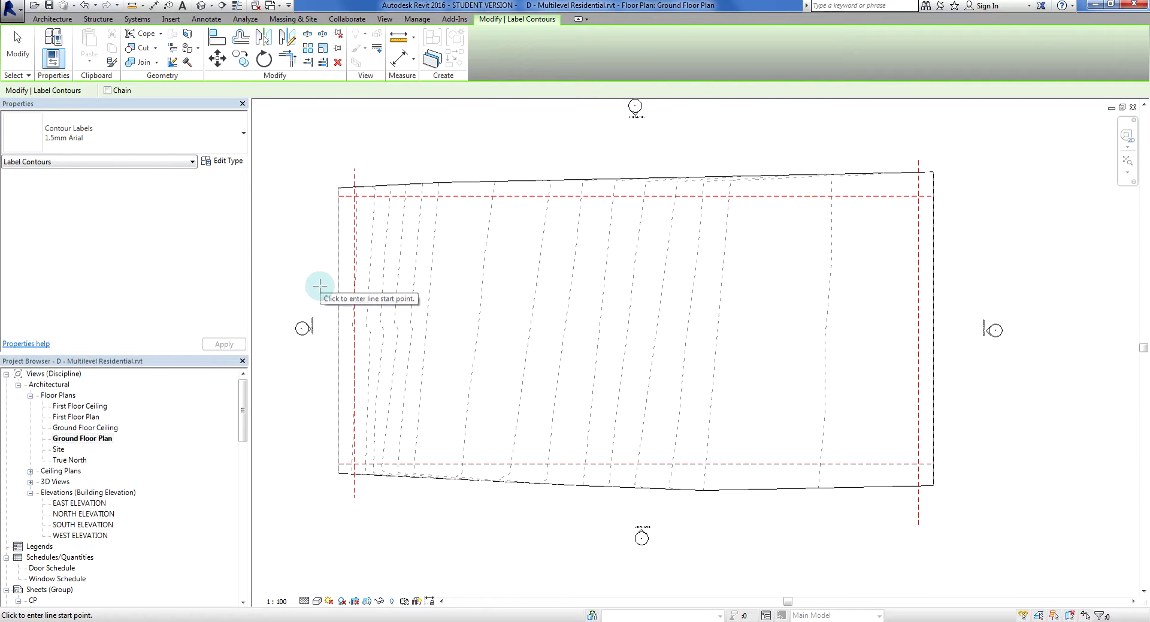
# Step: Draw a horizontal label line across the toposurface, labelling contours 1800 to 2400
pyautogui.click(318, 285)
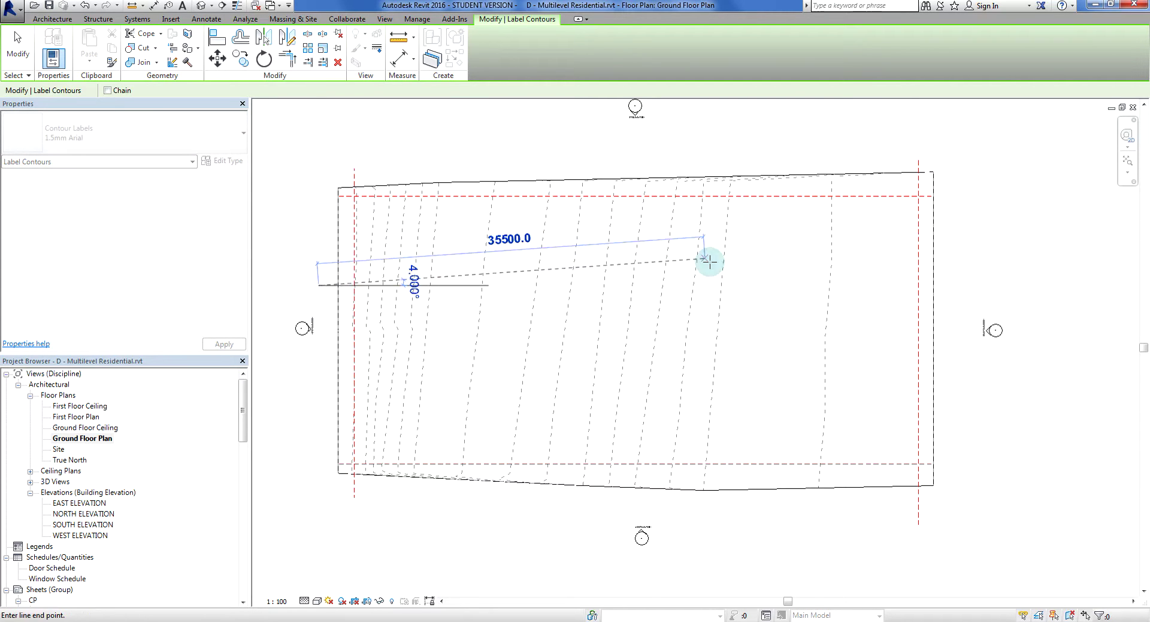
pyautogui.click(961, 286)
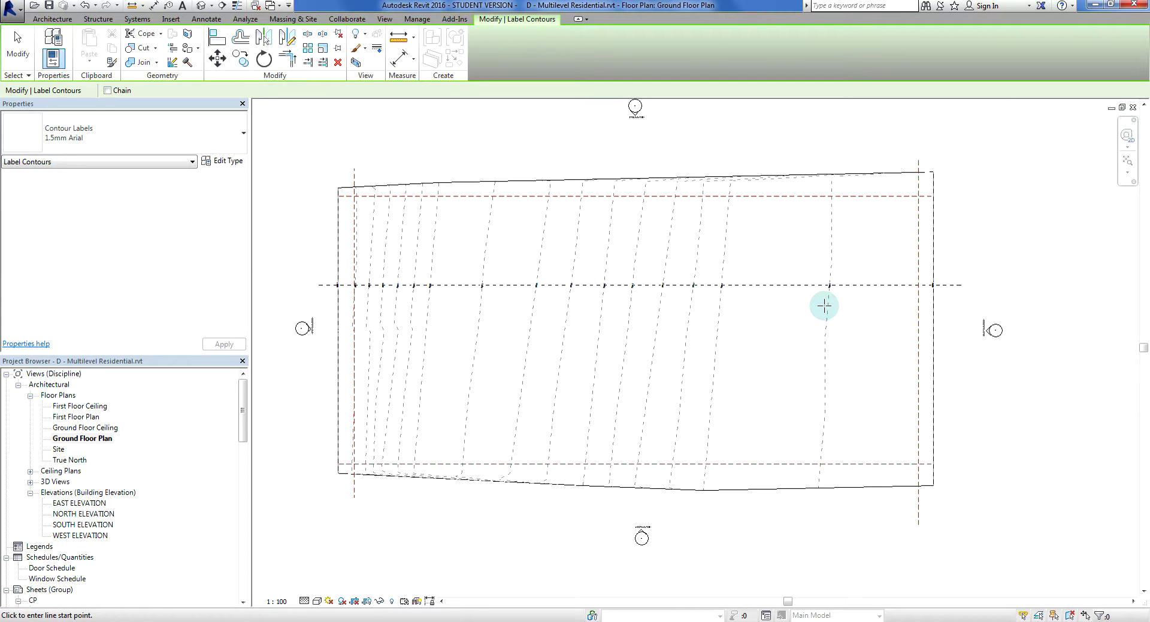
pyautogui.scroll(5, 832, 283)
pyautogui.scroll(3, 833, 283)
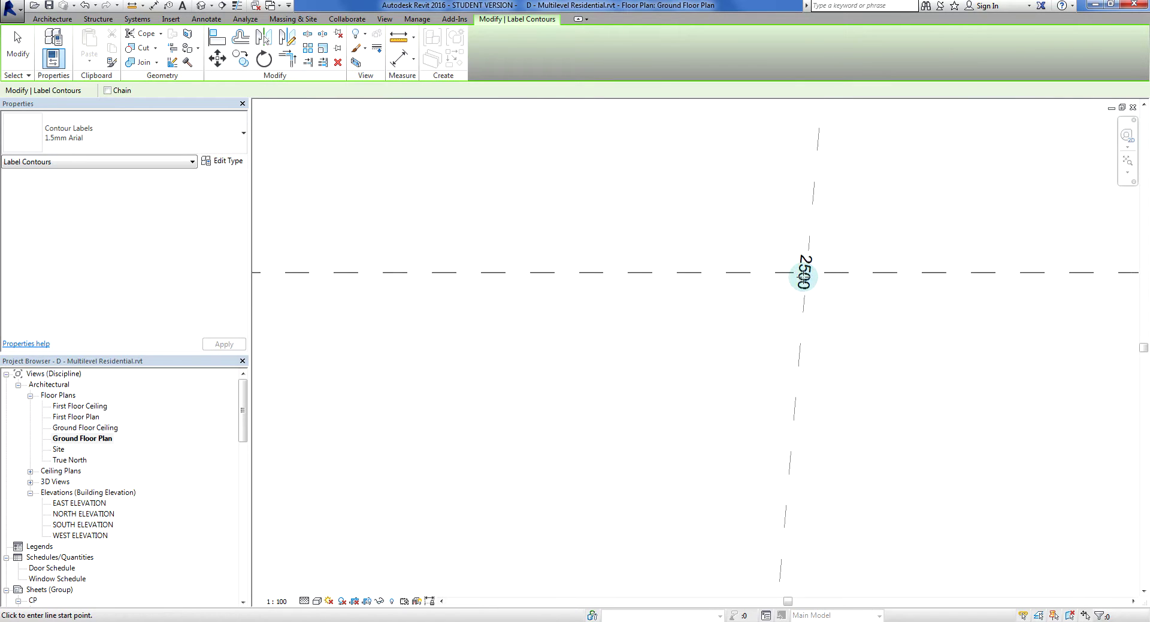
pyautogui.scroll(-2, 802, 275)
pyautogui.scroll(-3, 418, 272)
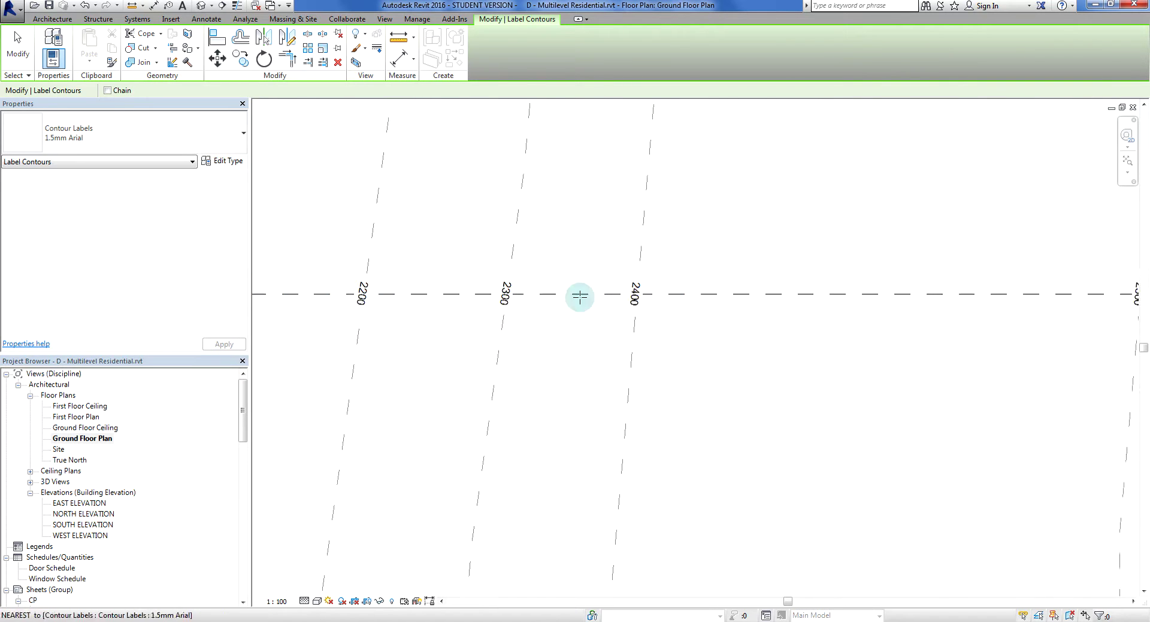
pyautogui.moveTo(336, 293); pyautogui.dragTo(622, 322, button='middle')
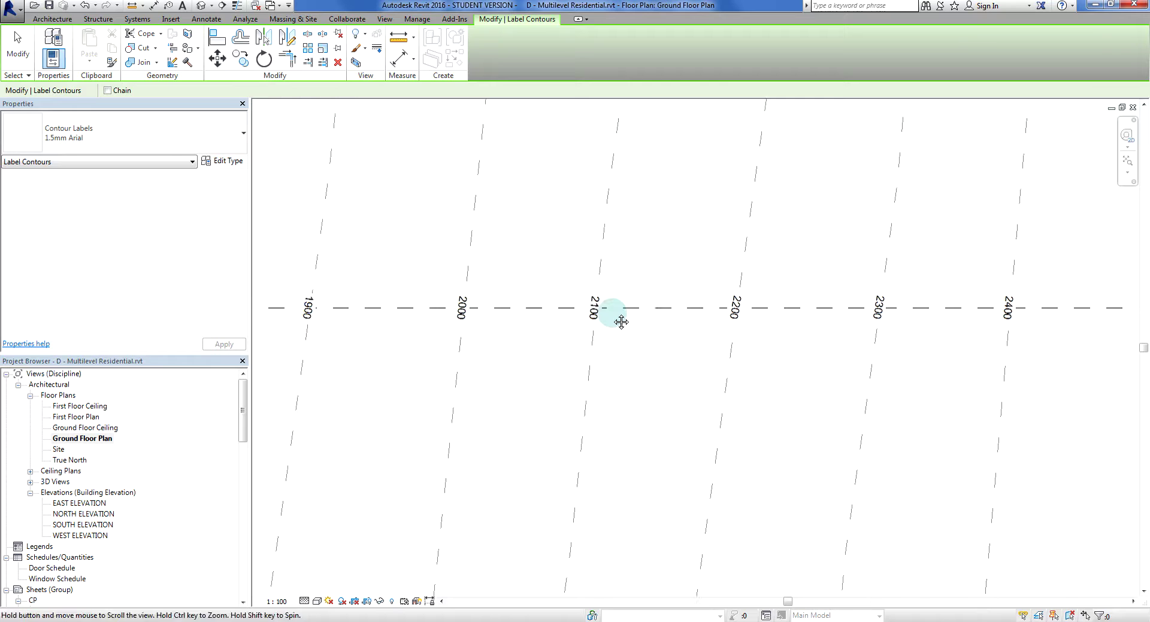
pyautogui.press('Escape')
pyautogui.press('Escape')
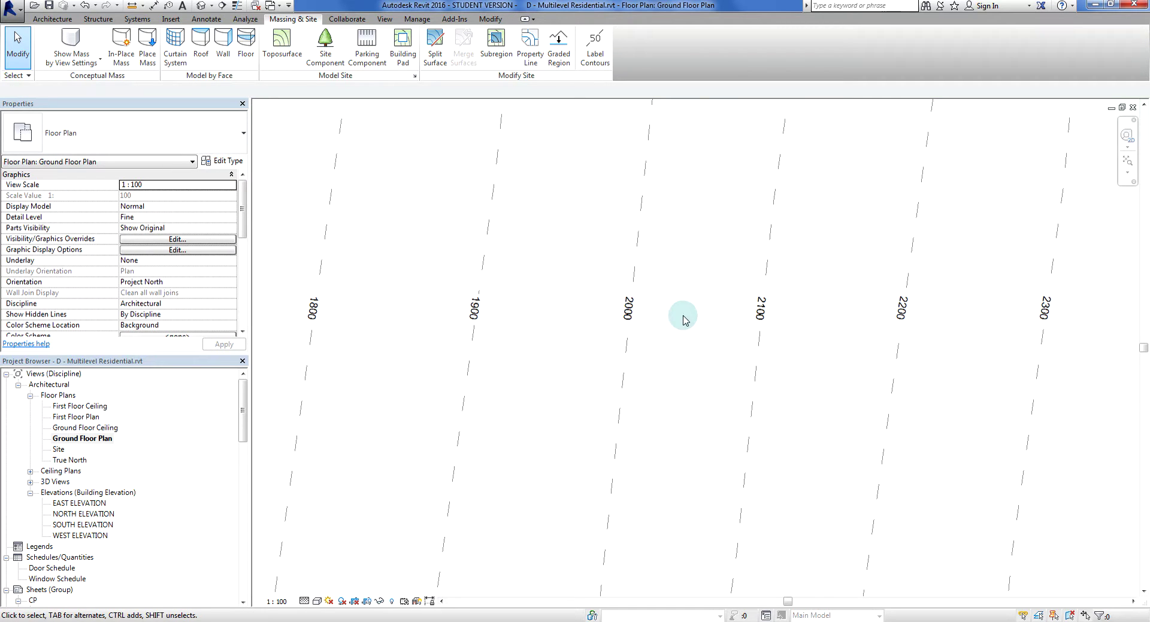
# Step: Select the contour label line and review its available label types
pyautogui.click(627, 309)
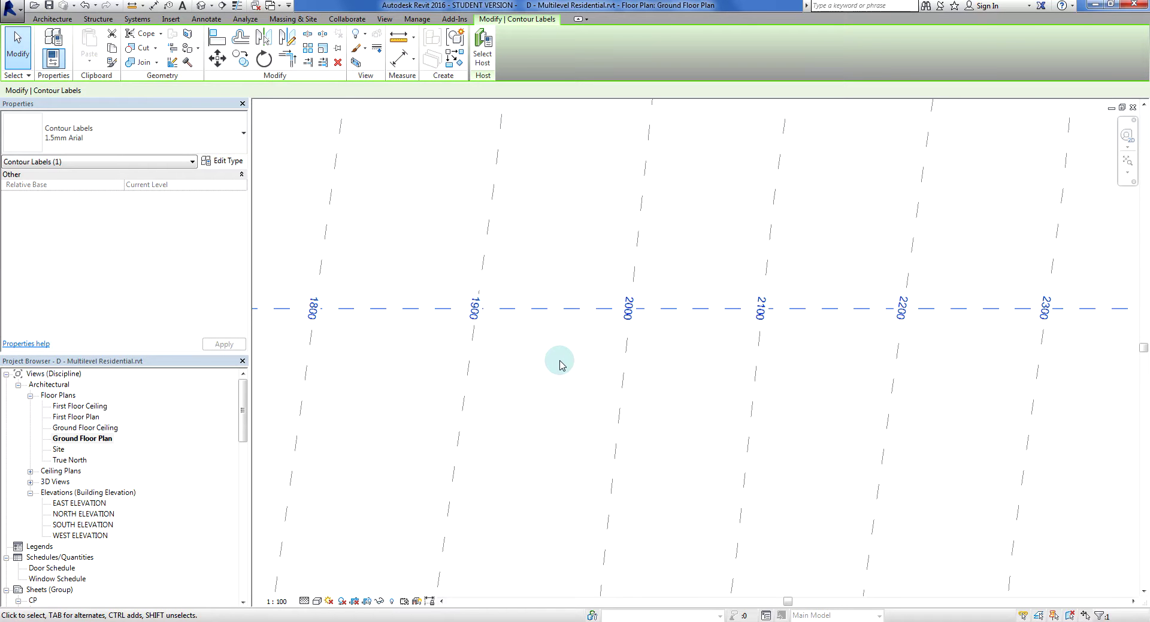
pyautogui.click(99, 132)
pyautogui.click(211, 166)
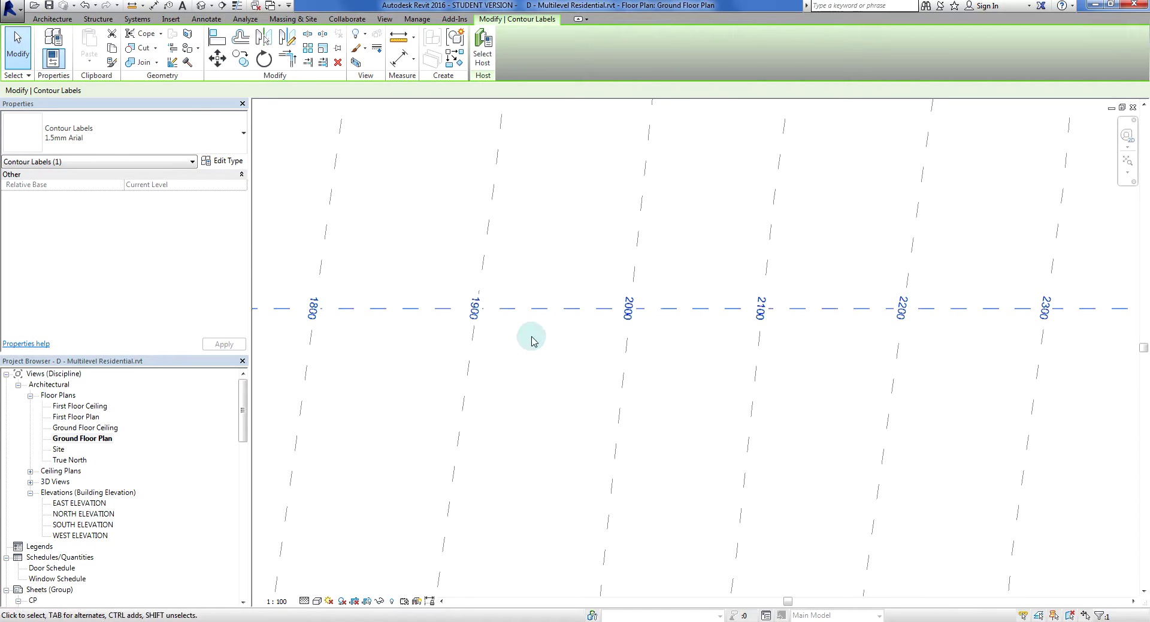
# Step: Rename the contour label type to 3.5mm Arial and give it 3.5 mm text size
pyautogui.click(221, 161)
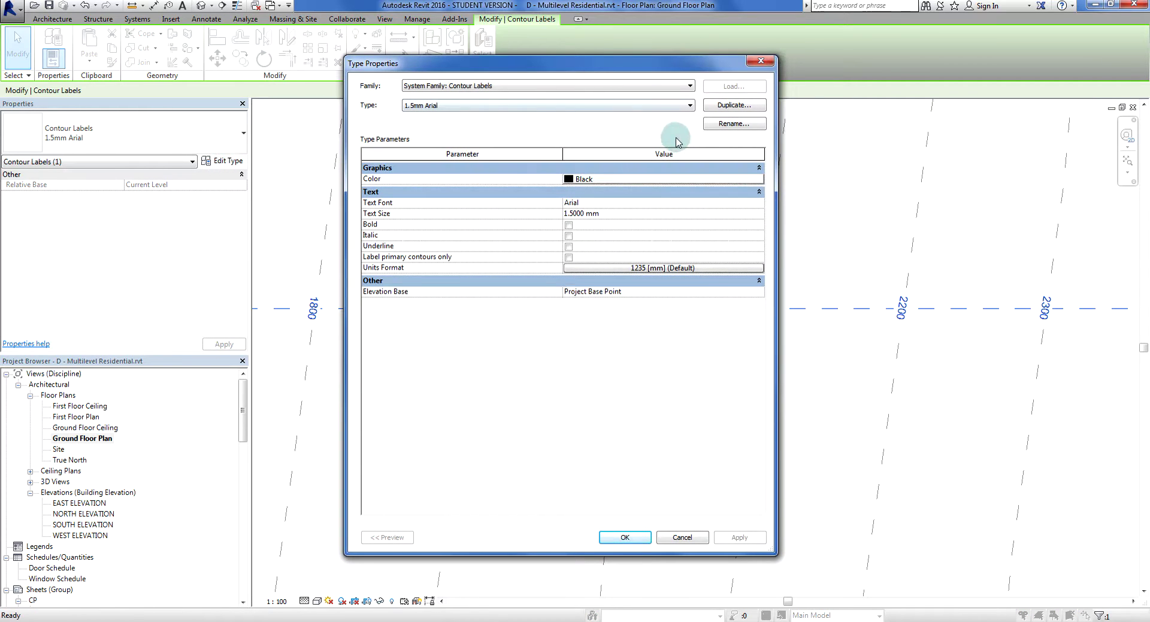
pyautogui.click(732, 125)
pyautogui.moveTo(538, 310); pyautogui.dragTo(511, 311)
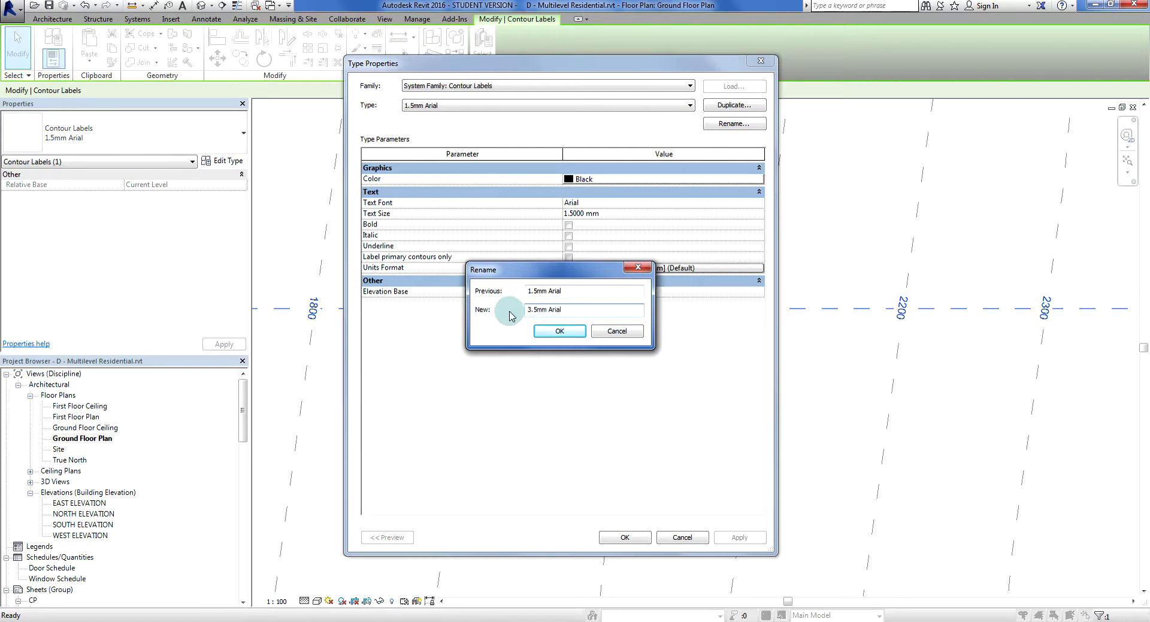
pyautogui.click(563, 330)
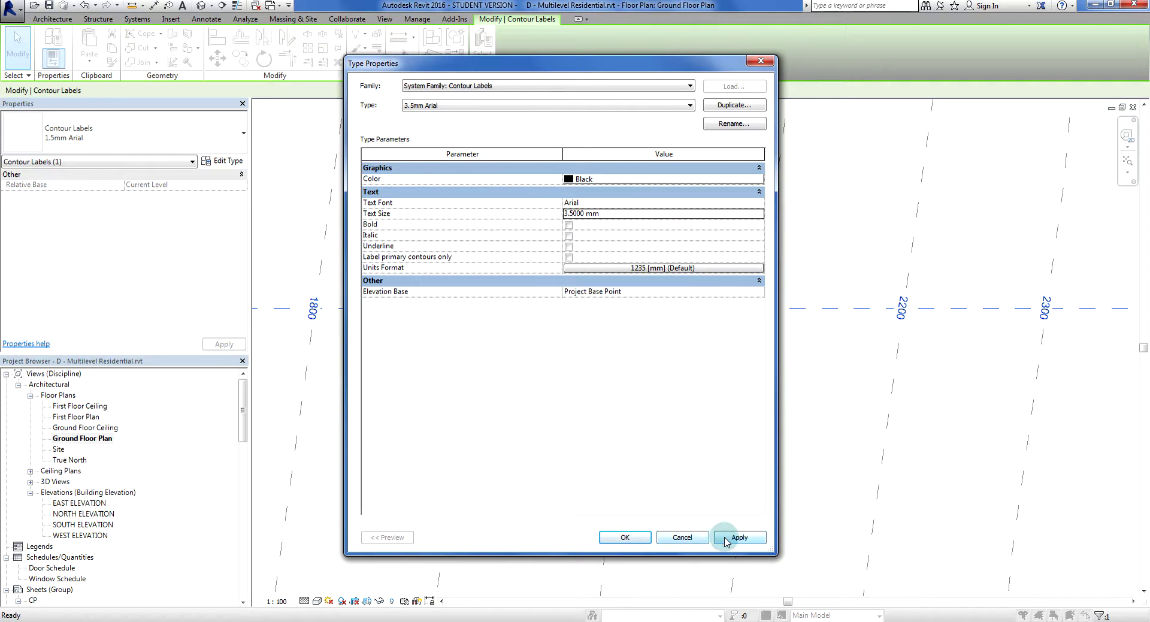
pyautogui.click(738, 537)
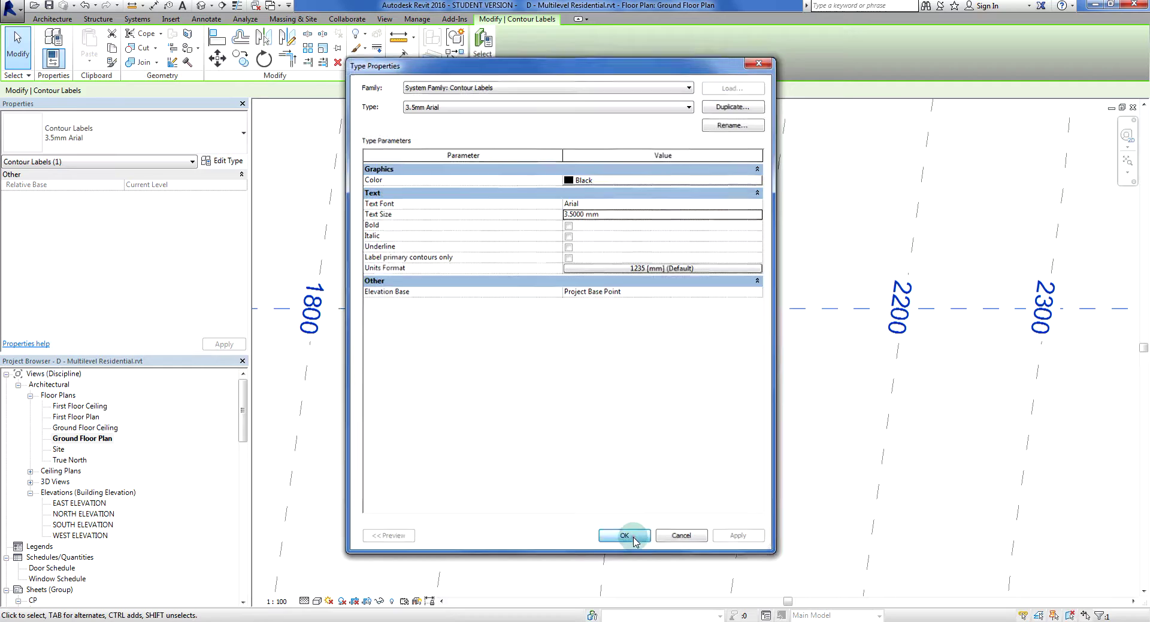
pyautogui.click(629, 537)
pyautogui.press('Escape')
pyautogui.scroll(-5, 675, 455)
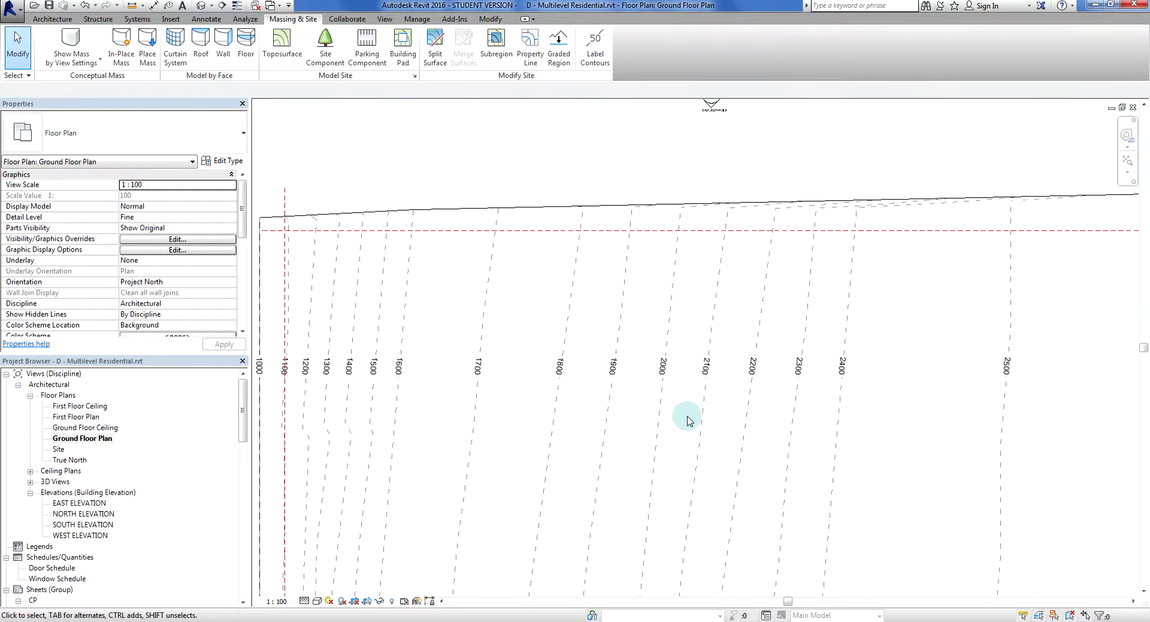
pyautogui.moveTo(688, 487); pyautogui.dragTo(659, 381, button='middle')
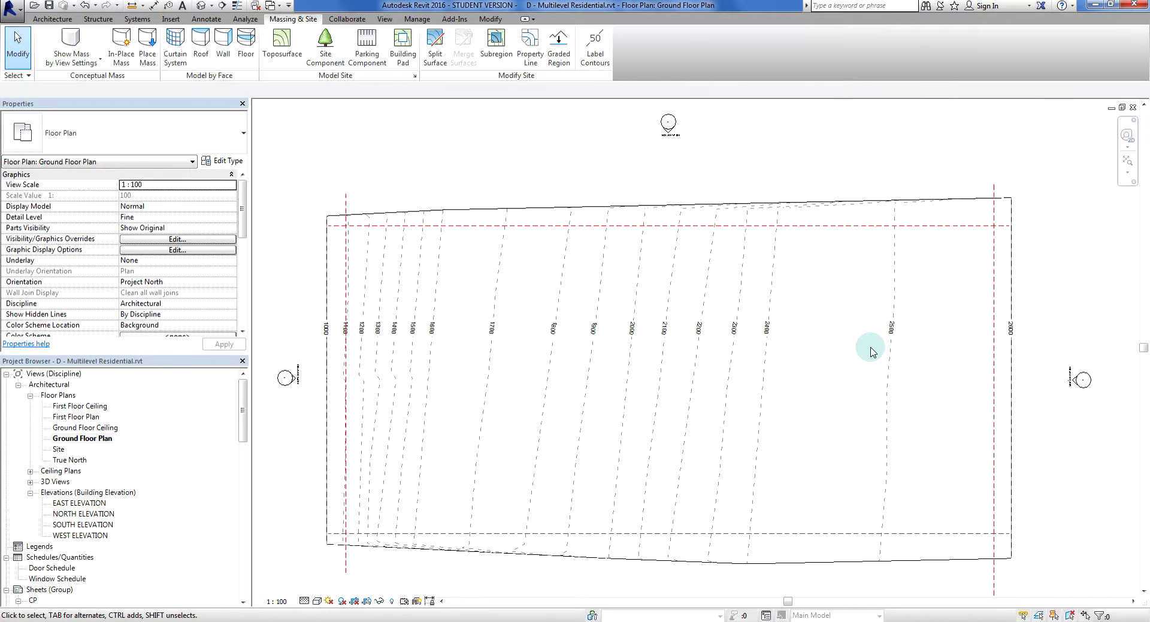
pyautogui.scroll(2, 850, 351)
pyautogui.scroll(-1, 591, 367)
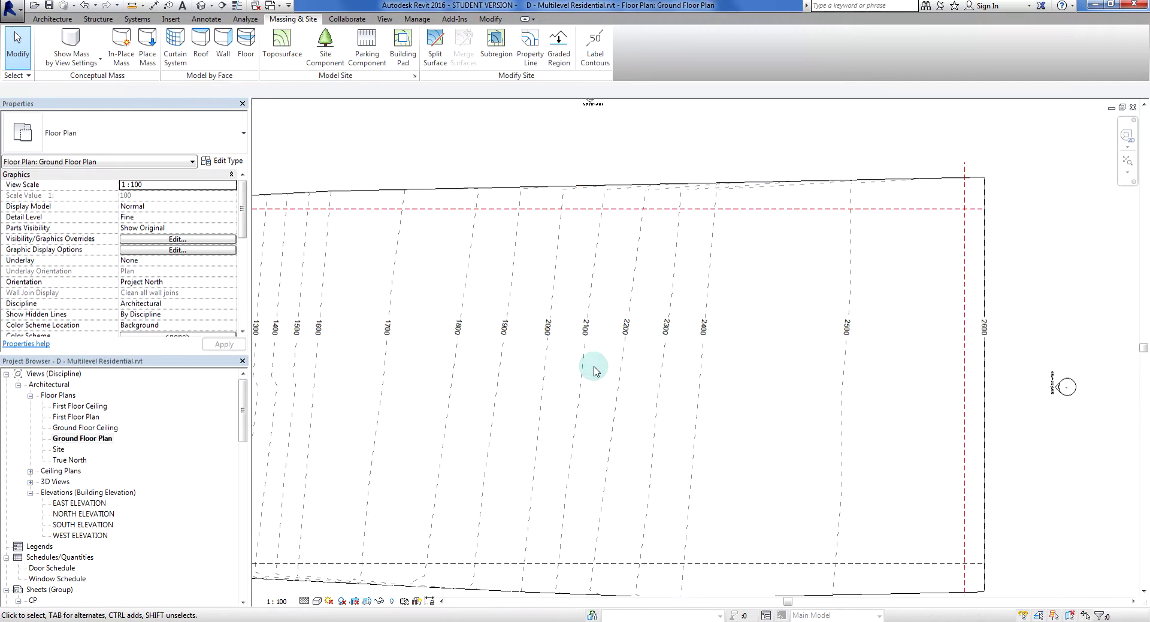
pyautogui.scroll(2, 762, 347)
pyautogui.moveTo(944, 369); pyautogui.dragTo(832, 366, button='middle')
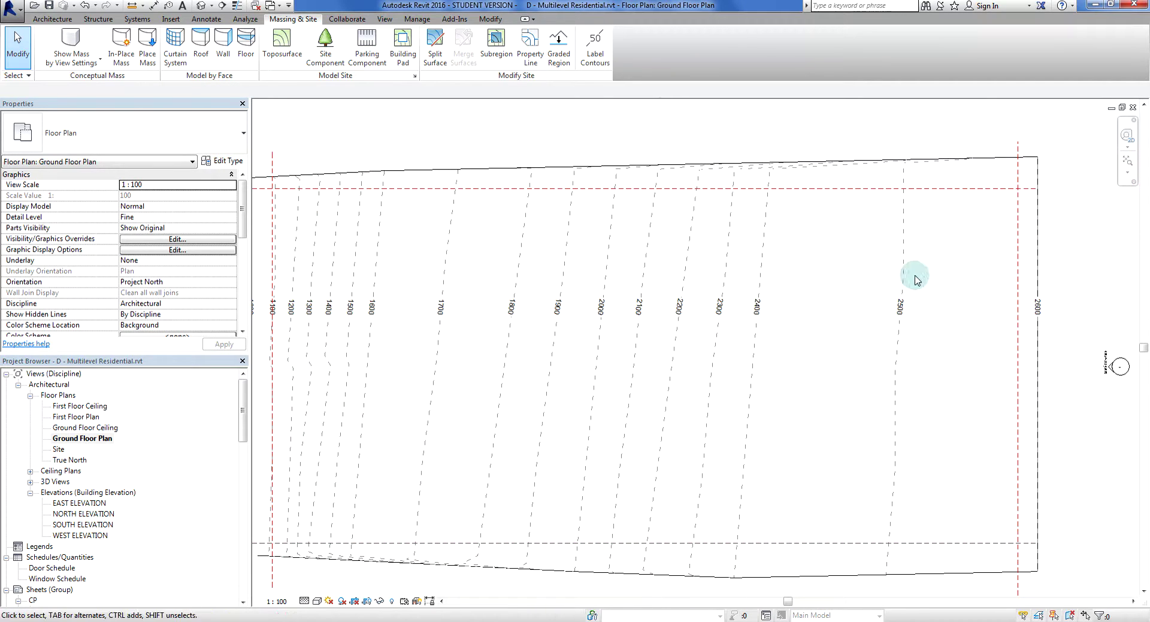
pyautogui.moveTo(521, 393); pyautogui.dragTo(569, 407, button='middle')
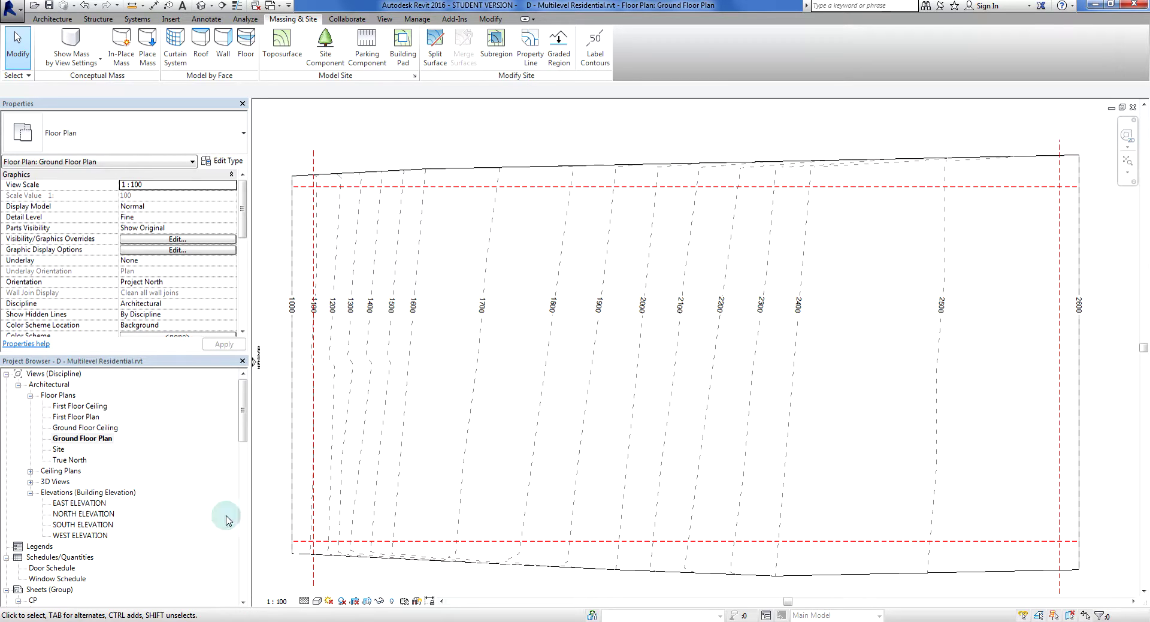
pyautogui.moveTo(632, 497); pyautogui.dragTo(624, 480, button='middle')
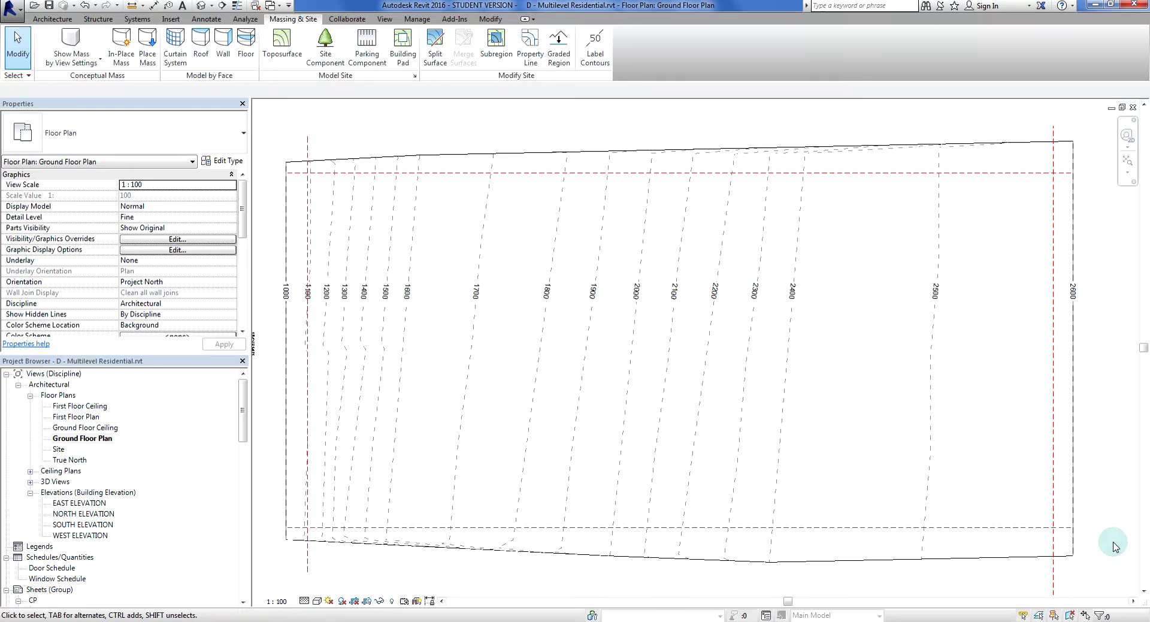